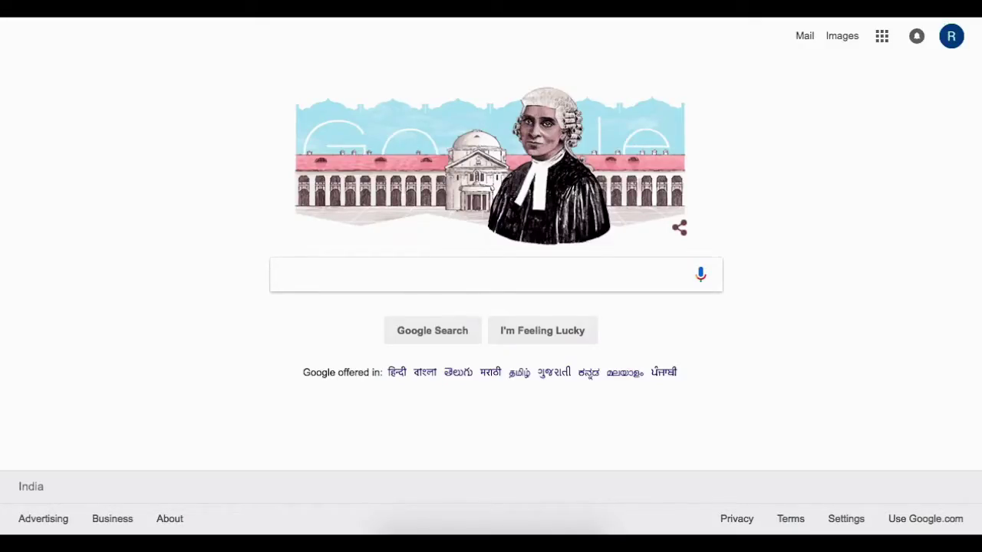
Step: Search Google for "axecess" and open the "Axecess: Latest Articles" website from the results
text(axe)
key(Return)
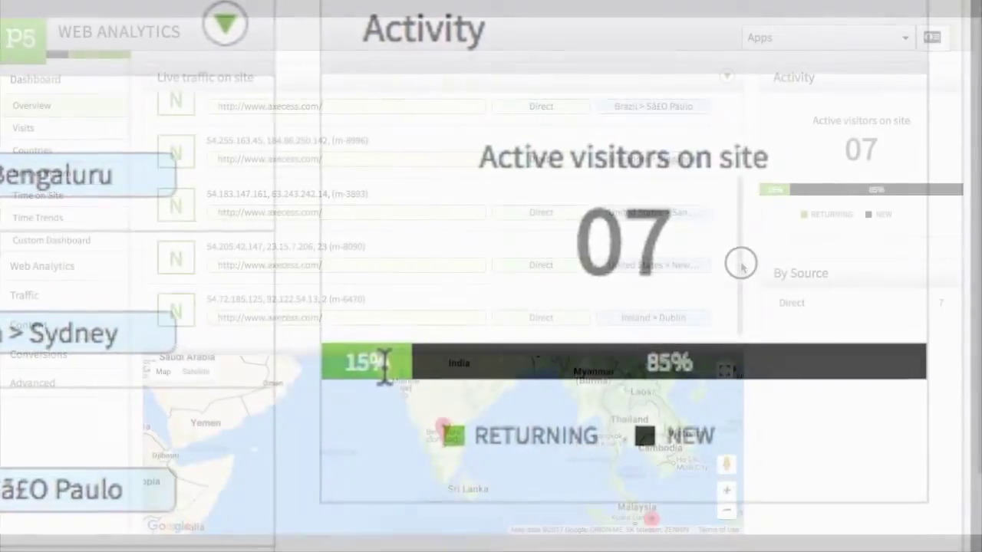
drag(741, 263, 742, 143)
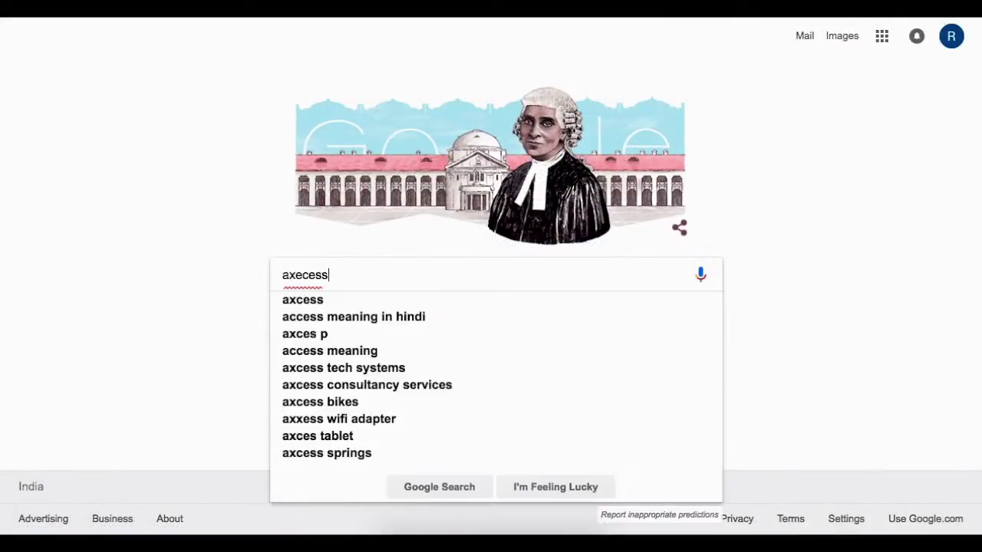
key(Return)
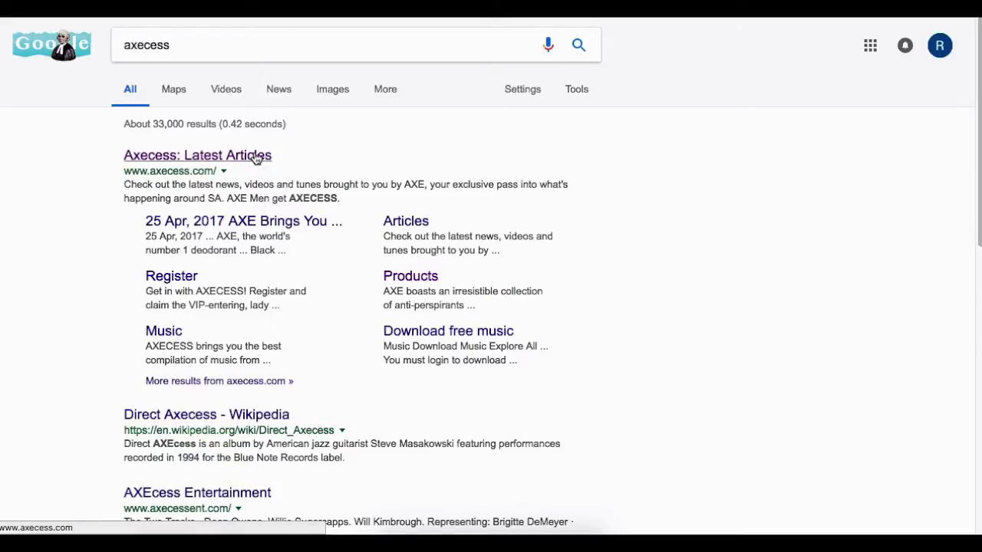
click(256, 157)
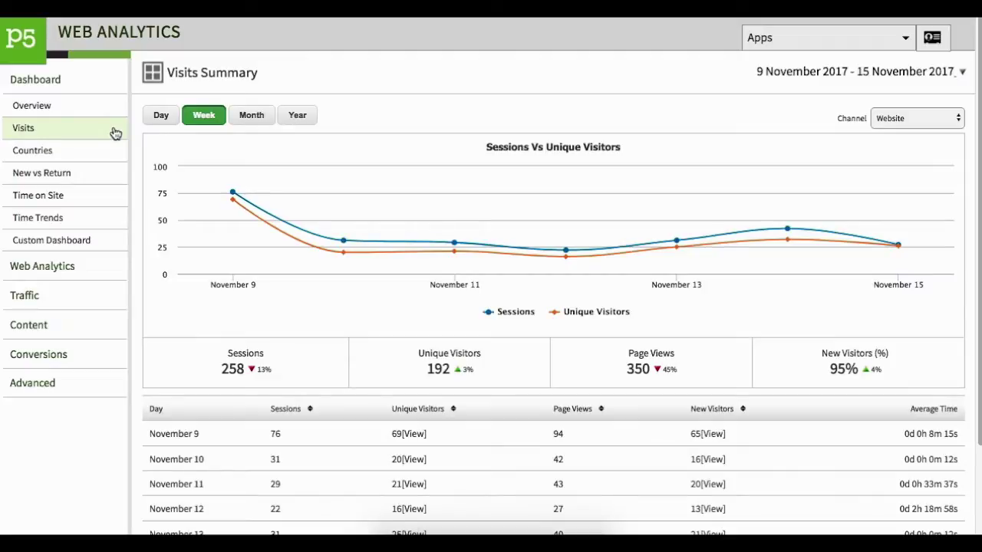
Step: Check the channel choices of the Visits Summary and view the report by day and by month
click(954, 124)
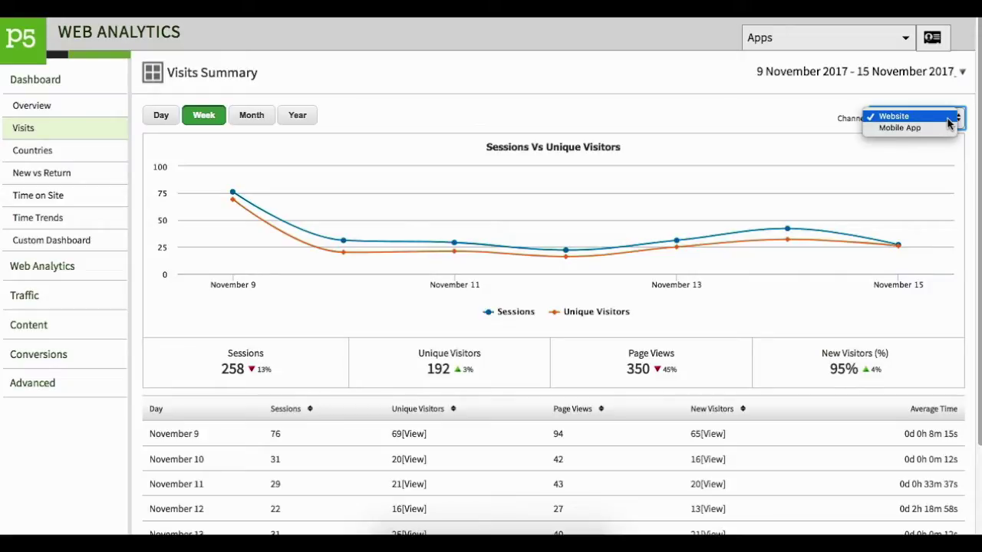
key(Escape)
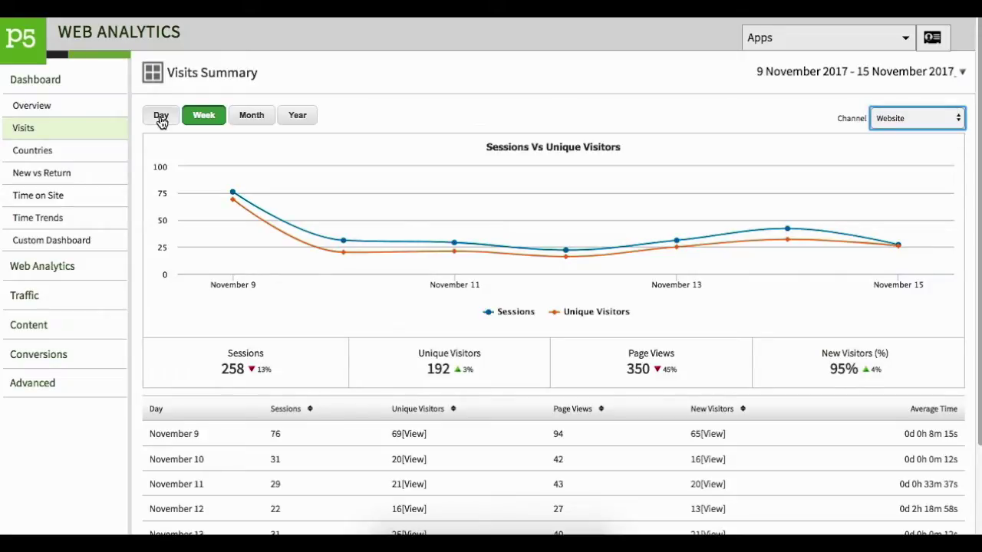
click(161, 117)
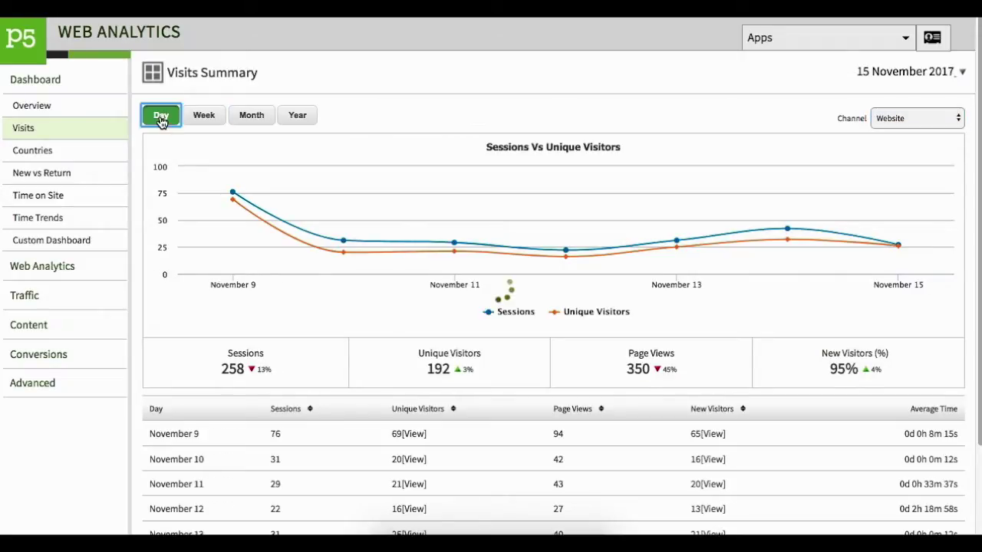
click(242, 117)
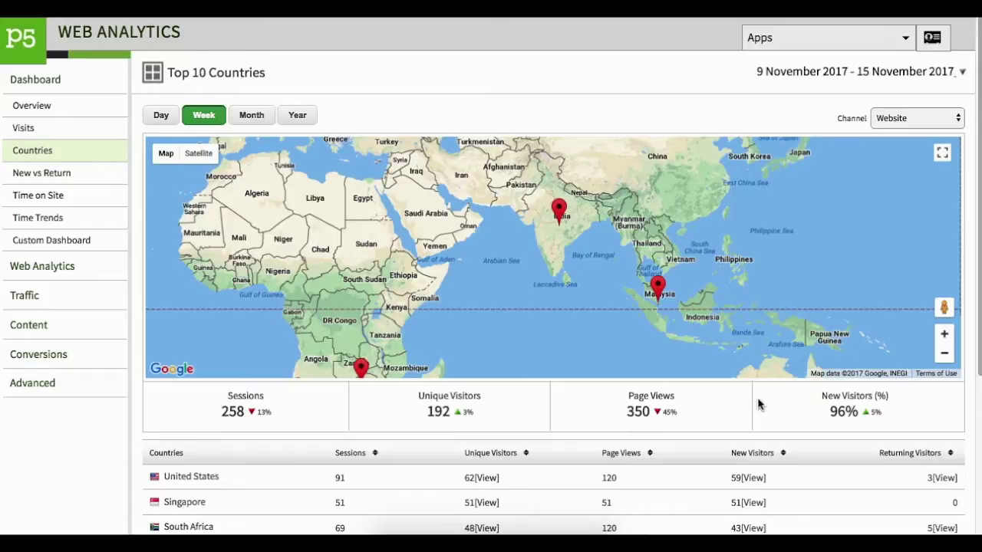
Step: Open the list of returning visitors from the United States in the Top 10 Countries report and view the Seattle visitor's profile
scroll(830, 373, down, 4)
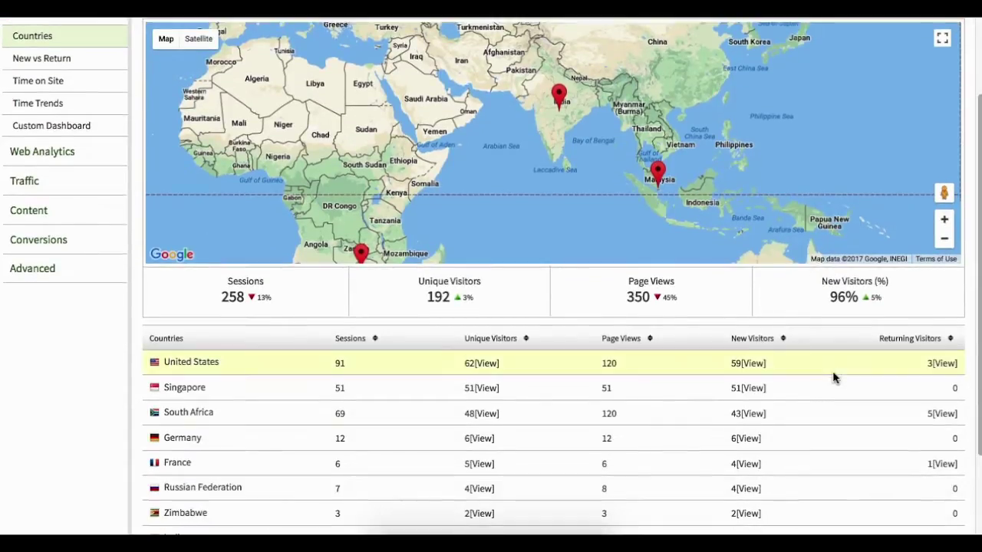
scroll(833, 378, down, 2)
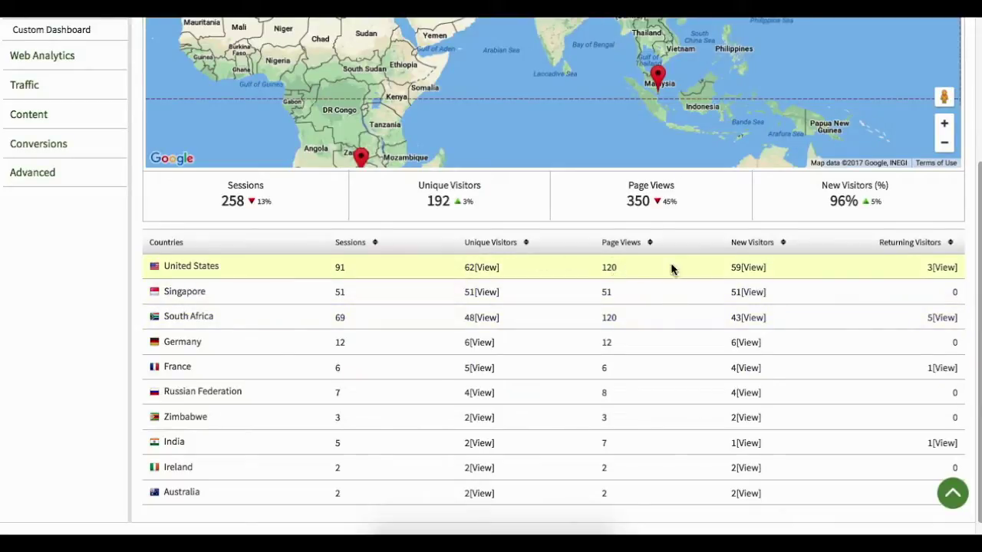
click(943, 270)
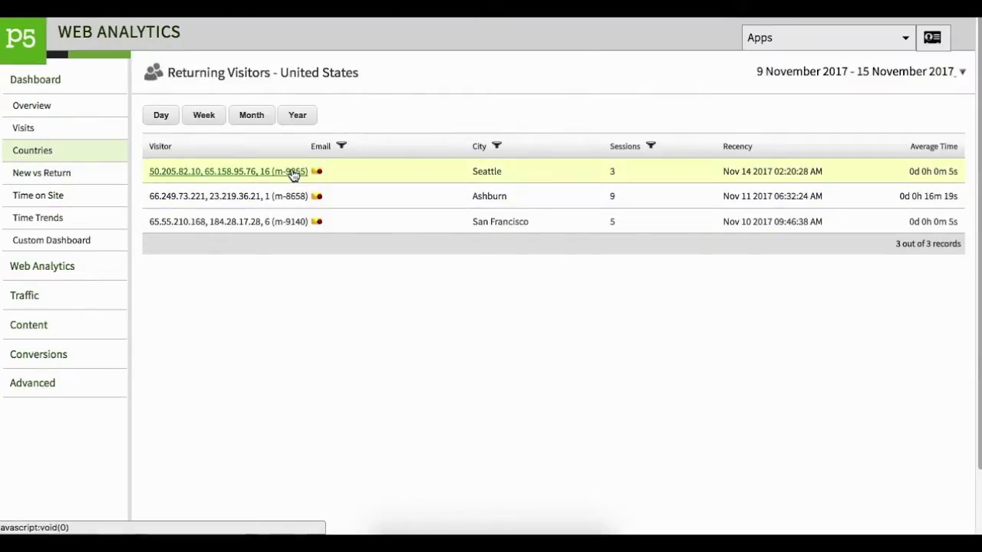
click(293, 175)
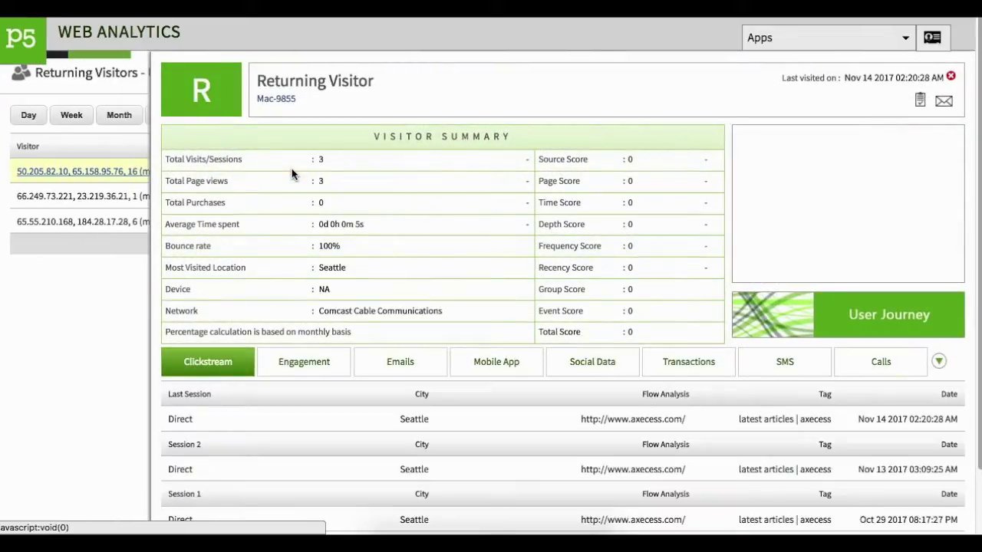
Step: Open the Seattle visitor's User Journey and close the visitor profile
click(864, 329)
click(864, 330)
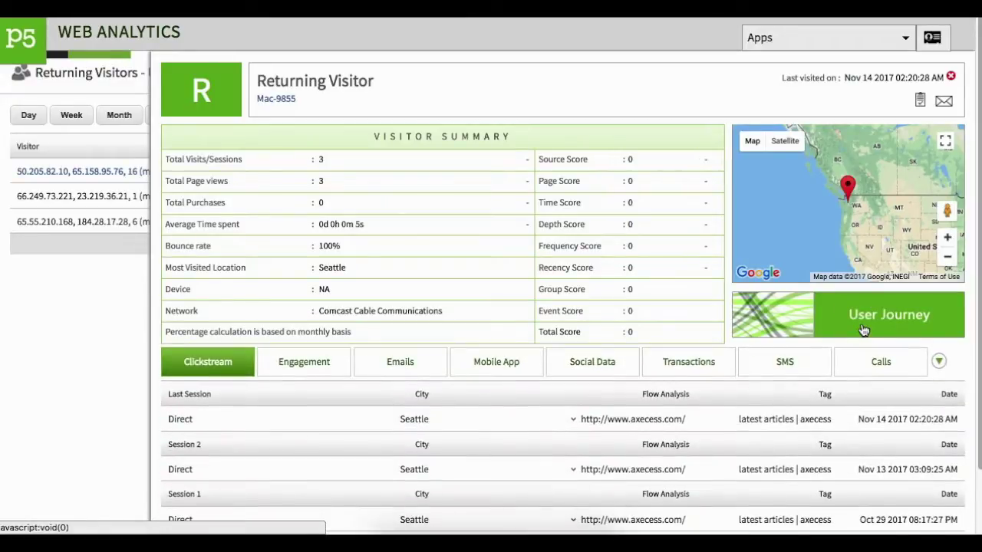
click(951, 77)
Step: Return to the Top 10 Countries report and view it by month and by day
click(53, 159)
scroll(248, 92, down, 1)
click(250, 84)
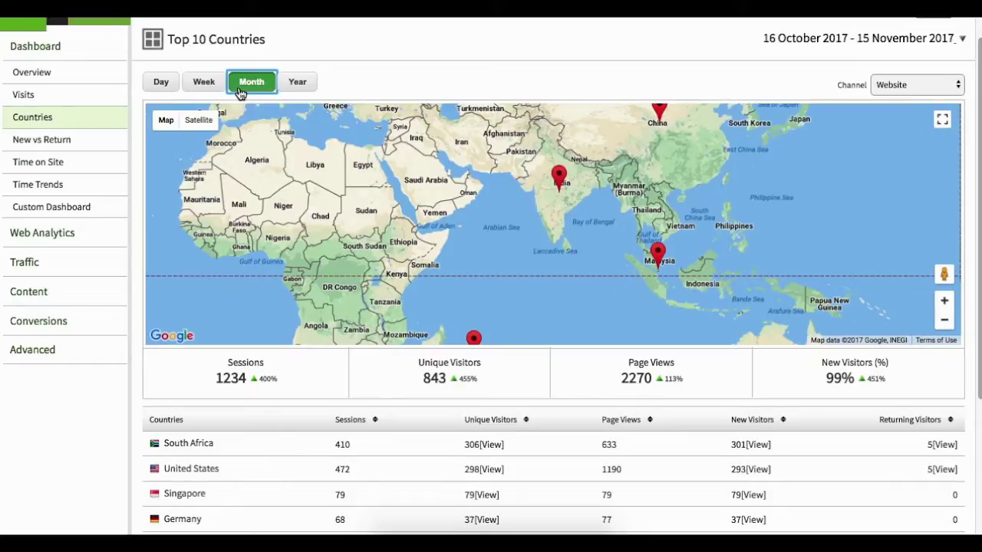
click(162, 83)
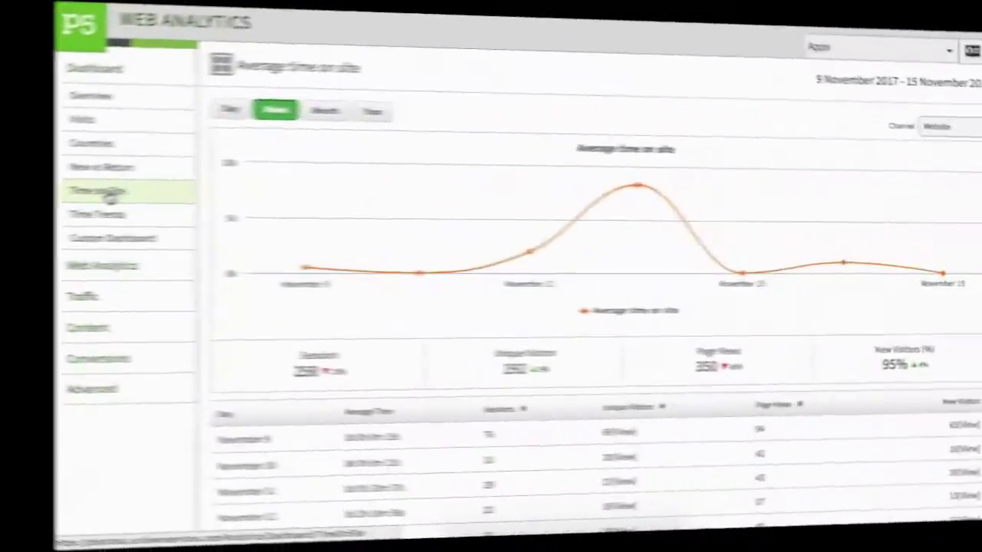
Step: Review the average time on site for the Website channel and view the Time Trends report by month
click(46, 197)
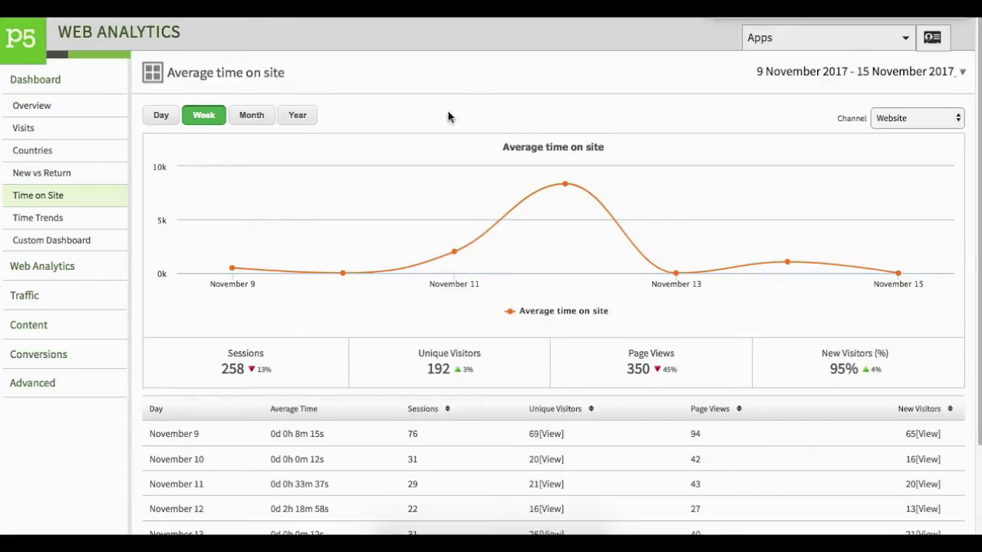
click(948, 123)
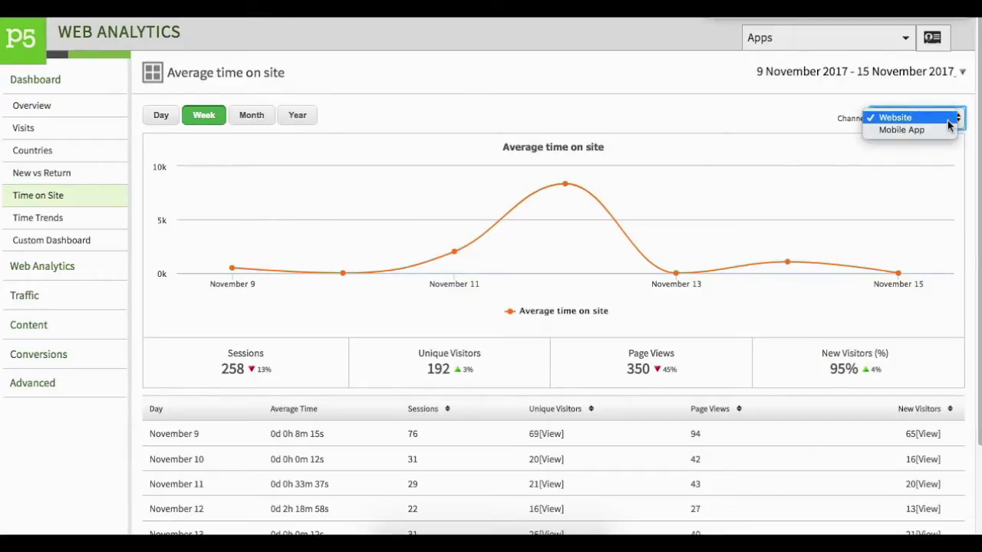
click(948, 121)
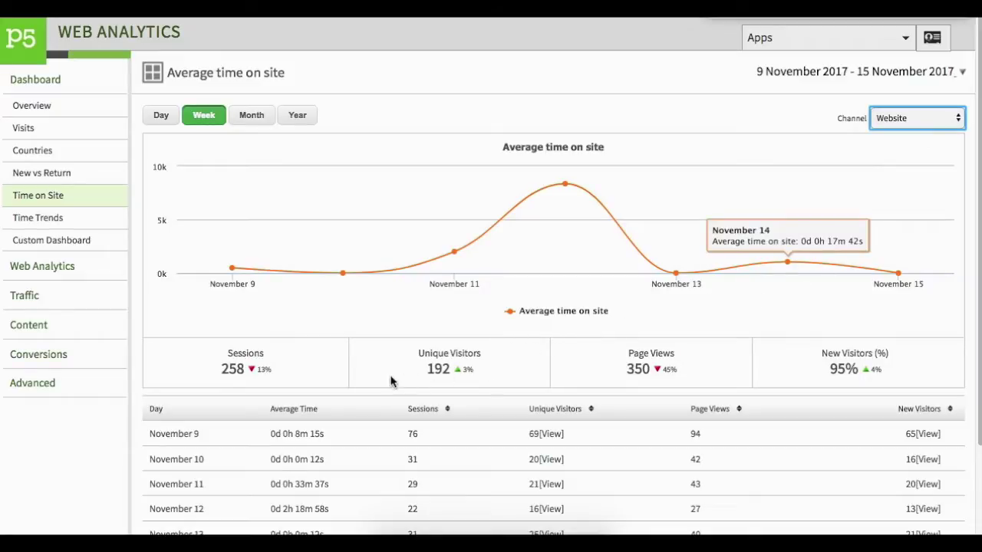
mouse_move(235, 269)
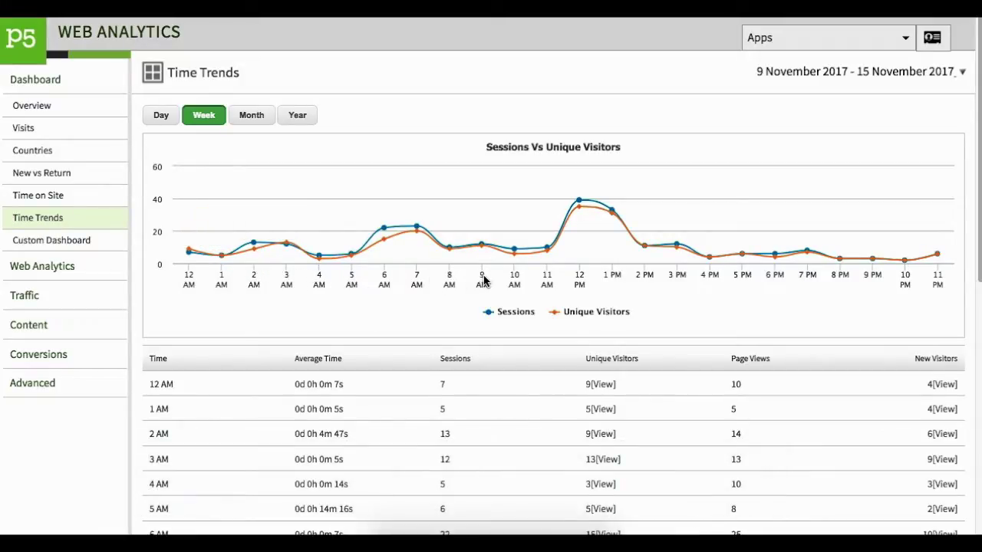
mouse_move(580, 210)
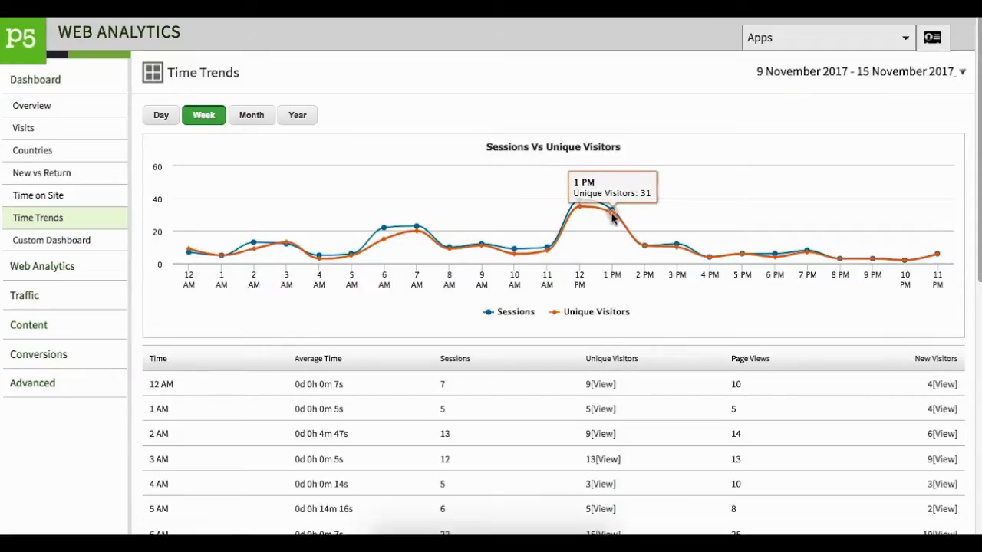
click(260, 118)
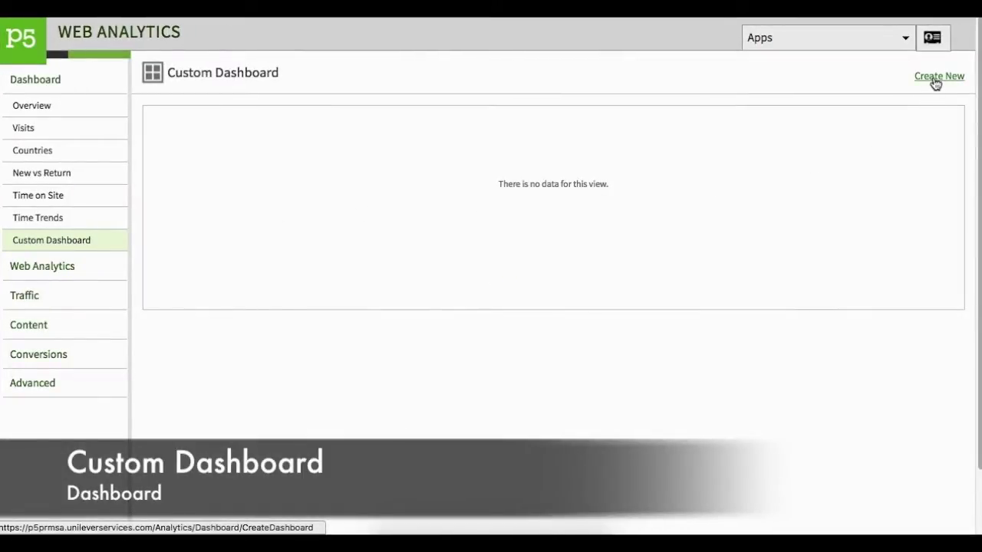
Step: Create a custom dashboard named MyDashboard with the Active Users, Page Views, New Visits, Single Visits and Direct Source segments
click(937, 79)
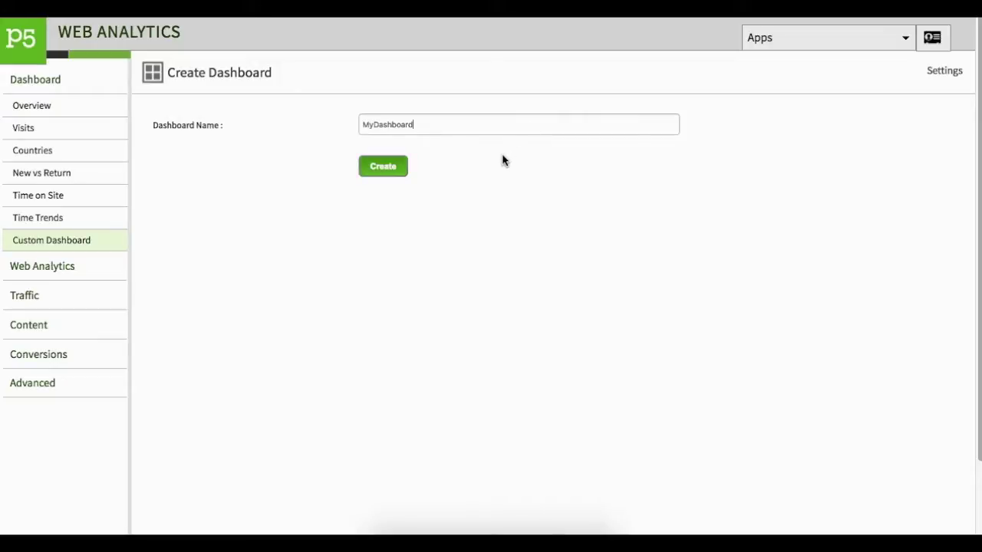
click(386, 168)
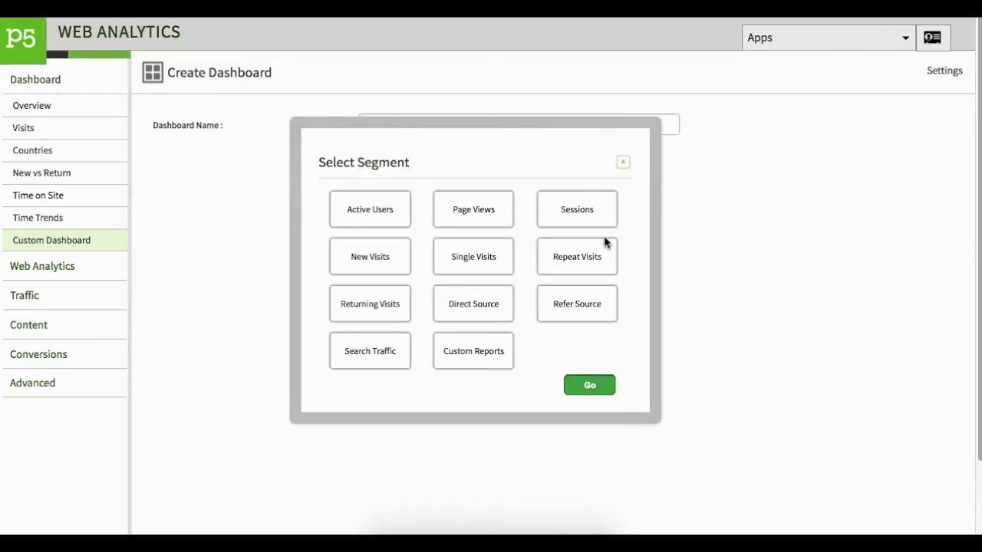
click(370, 223)
click(472, 223)
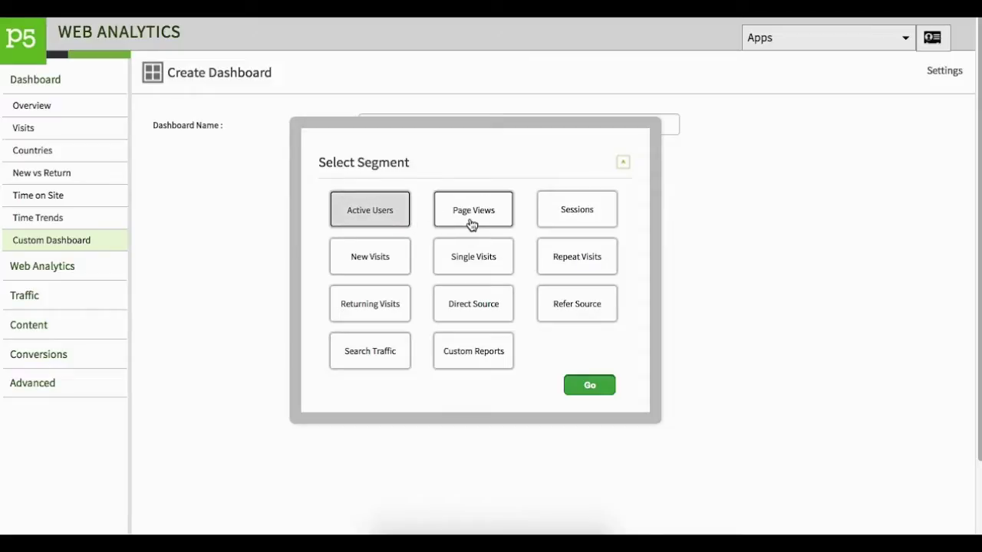
click(383, 269)
click(481, 266)
click(493, 316)
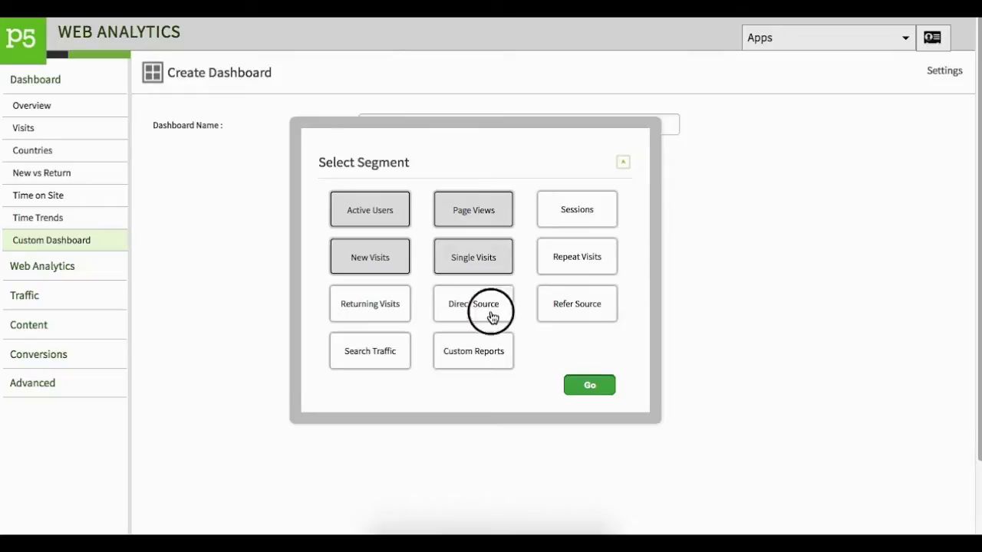
click(604, 391)
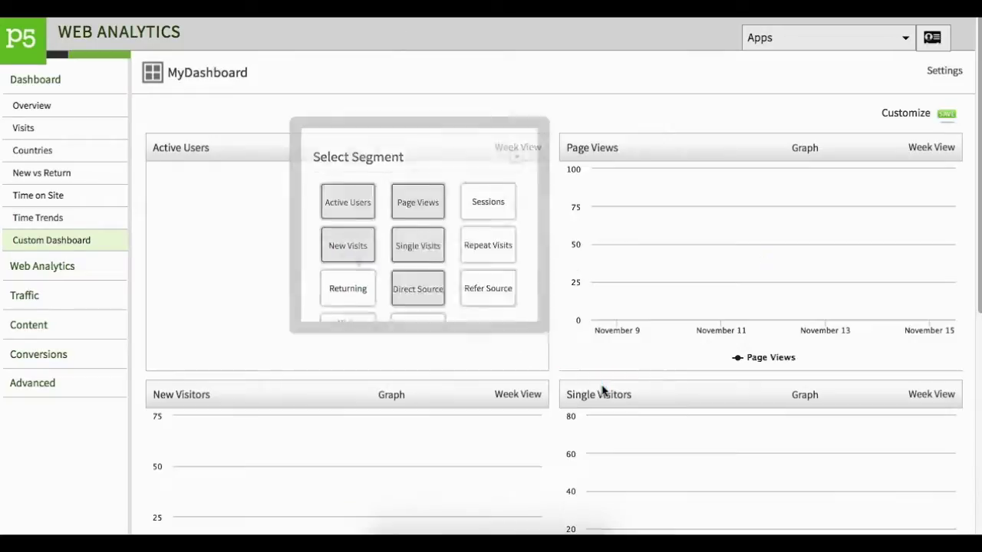
Step: Review the charts of the new custom dashboard and save it
mouse_move(767, 259)
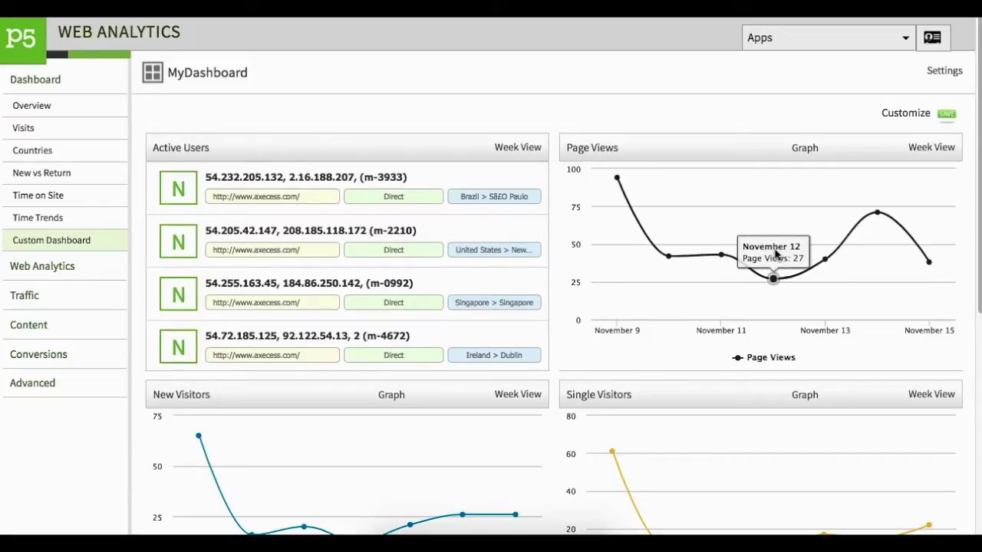
scroll(774, 256, down, 5)
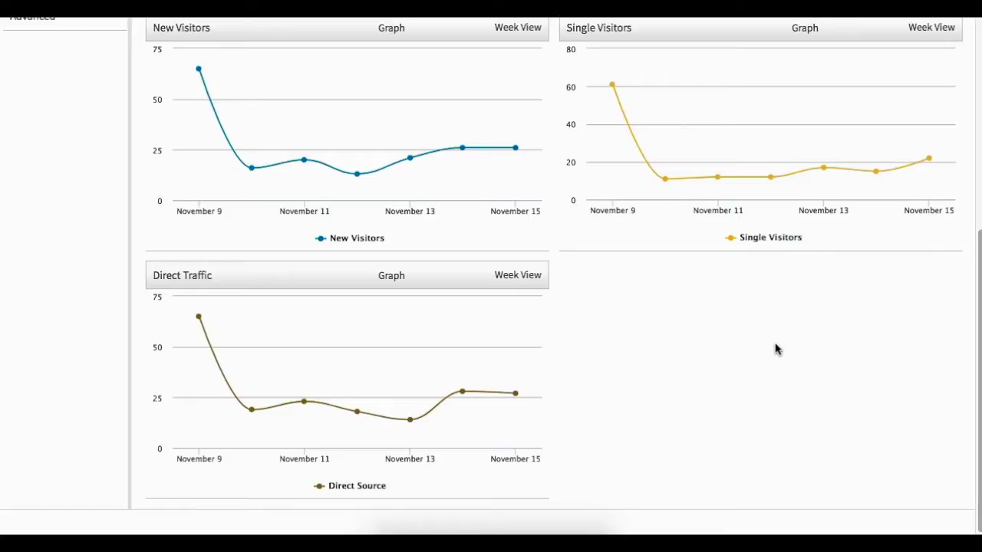
scroll(775, 349, up, 5)
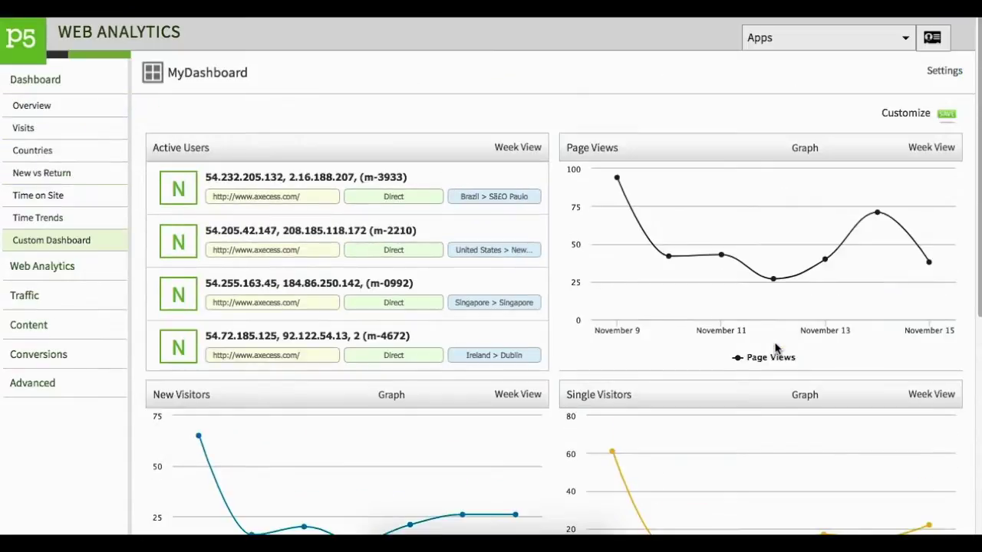
click(948, 115)
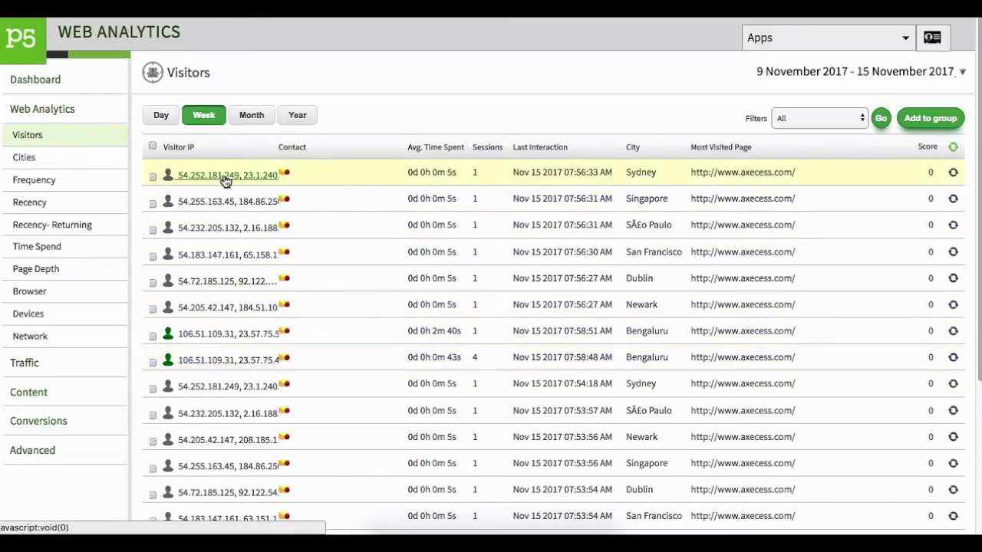
Step: View the profile of the Bengaluru visitor with 4 sessions in the Visitors report and close it
click(171, 368)
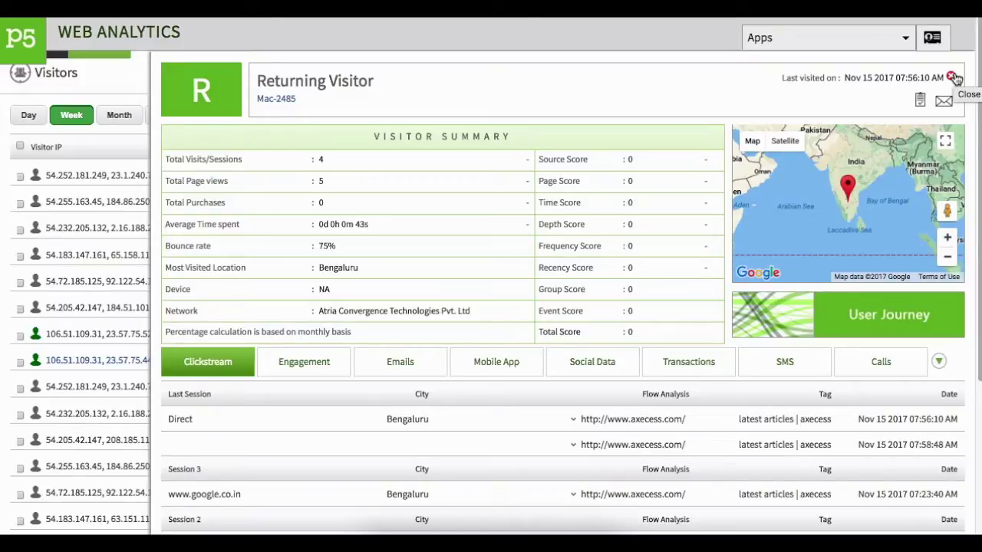
click(952, 77)
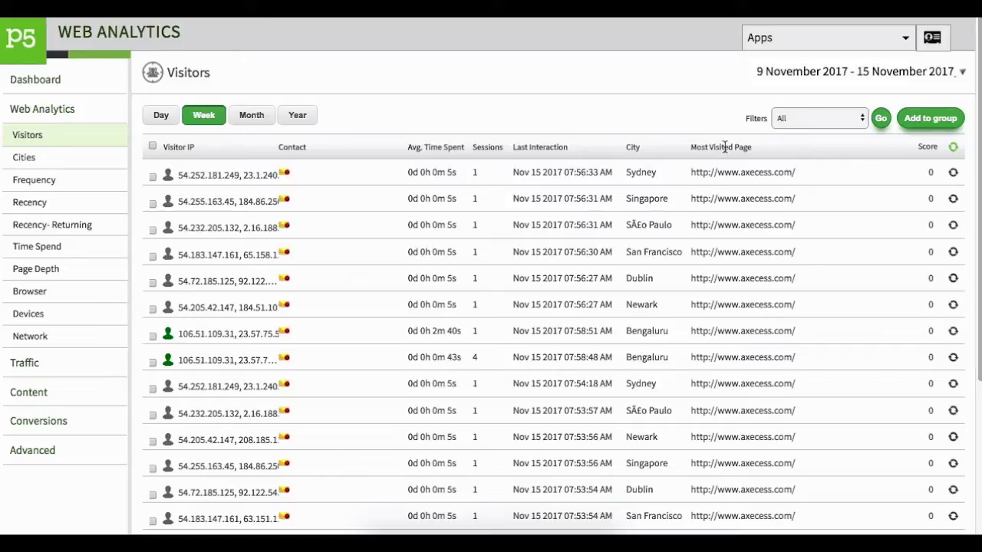
Step: Look through the Visitors report's filter options and the groups visitors can be added to, and close the Add to group dialog
click(804, 117)
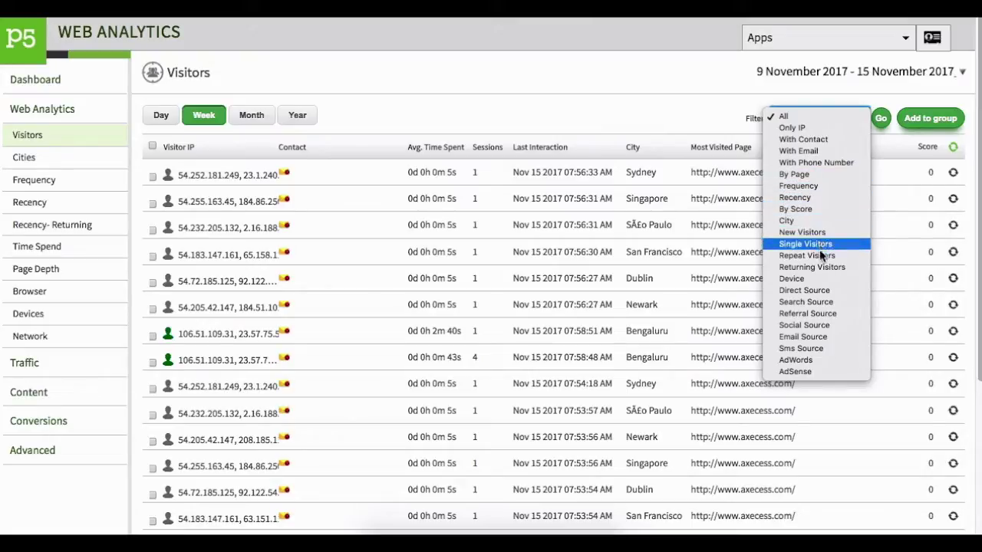
click(854, 98)
click(929, 121)
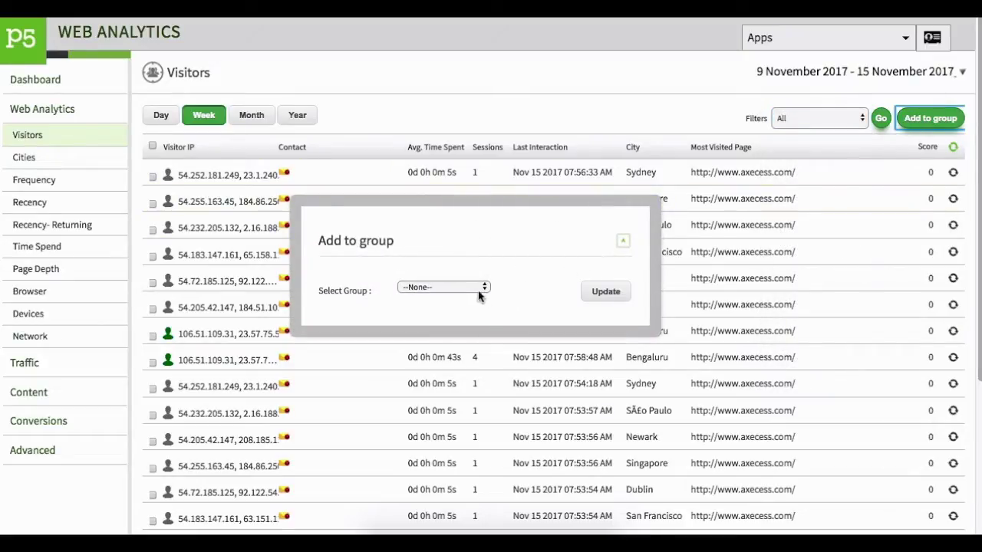
click(481, 288)
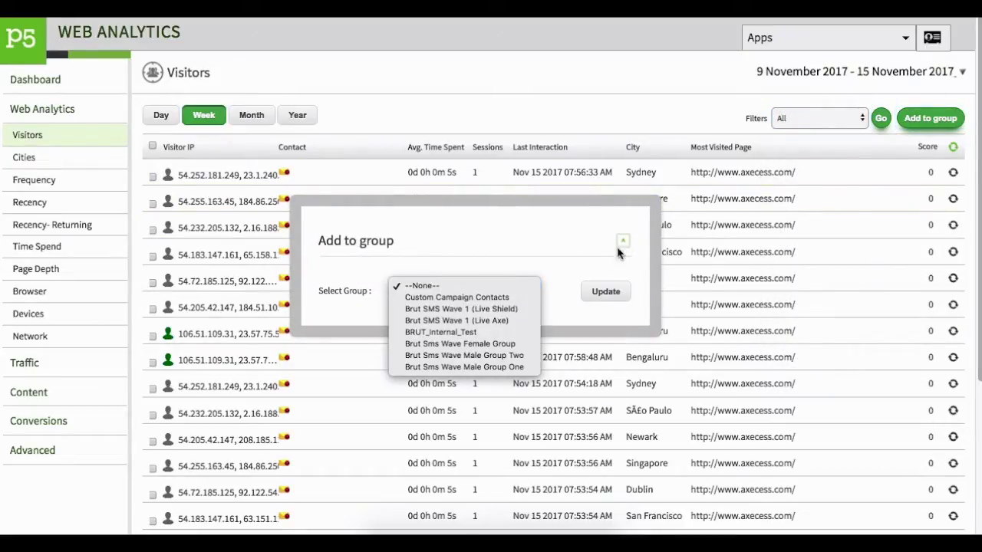
click(551, 267)
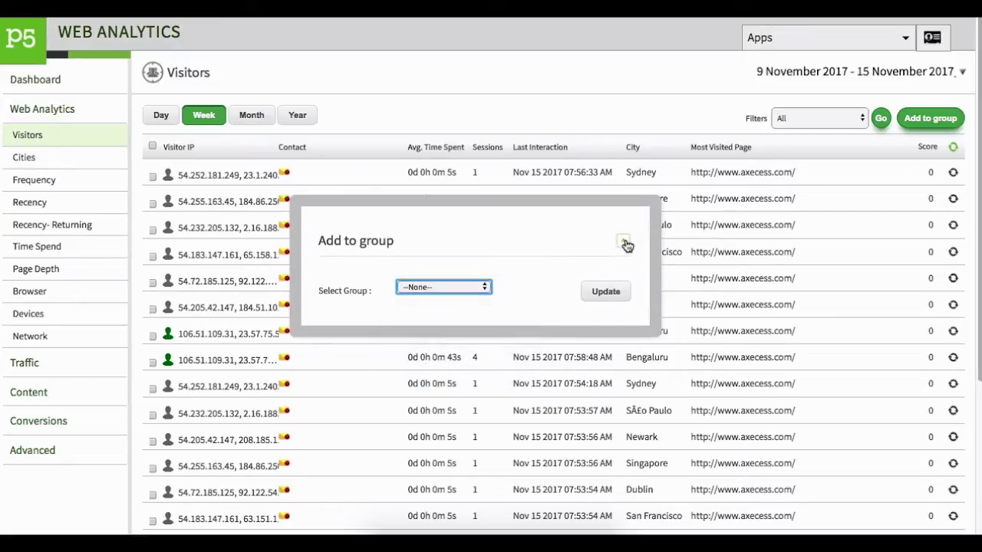
click(625, 243)
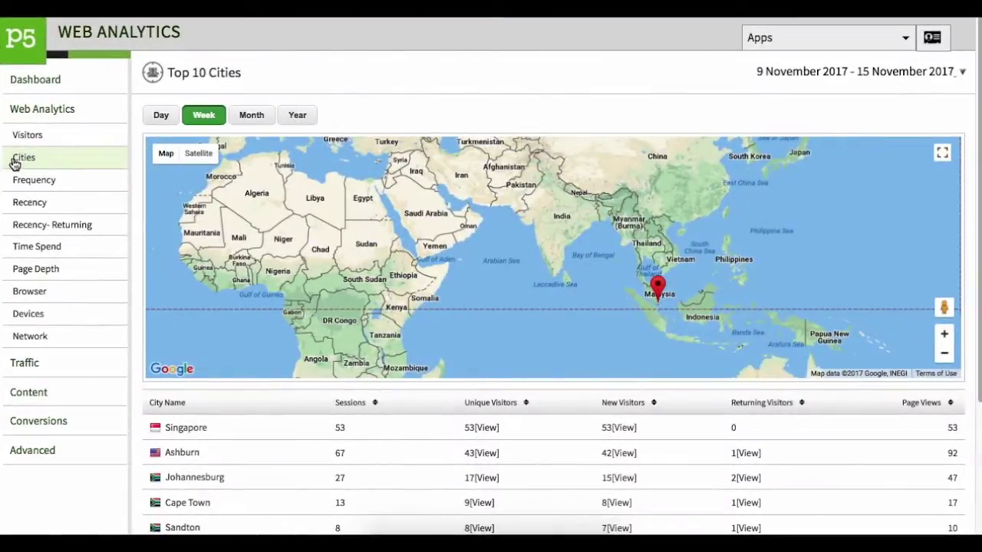
Step: Review the Cities report's top 10 cities table and zoom out its map
click(18, 162)
scroll(526, 261, down, 3)
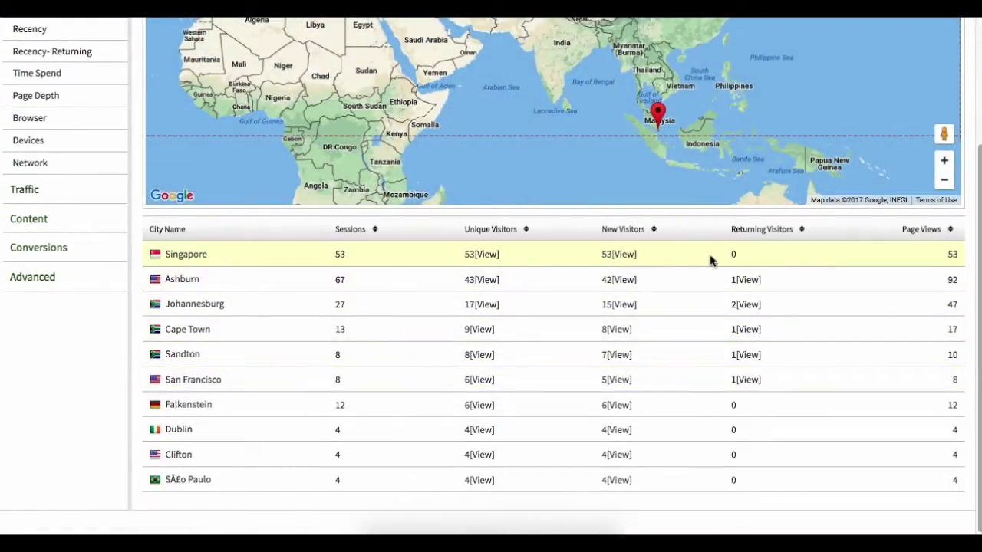
scroll(708, 258, up, 3)
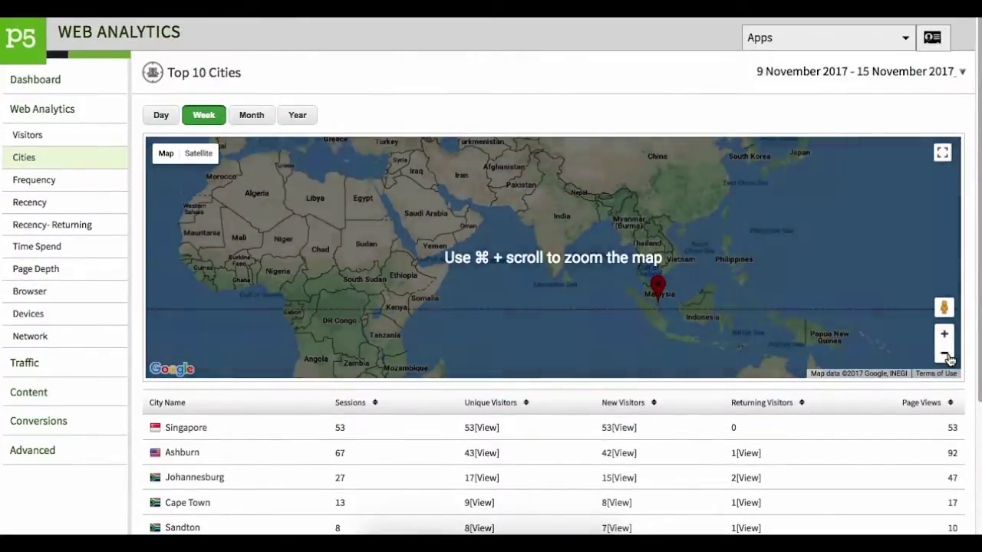
click(946, 357)
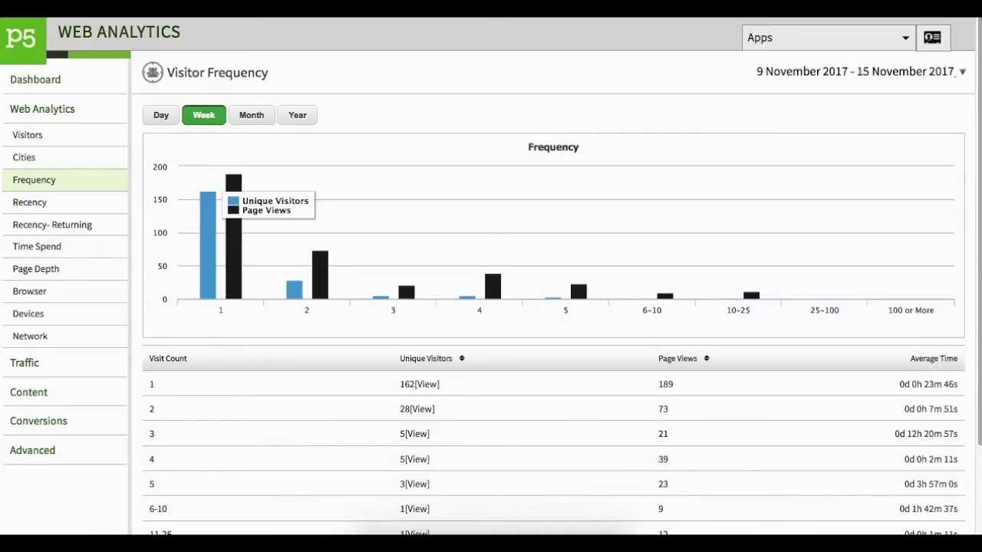
Step: View the visitor Frequency report by day and by week, and inspect the unique visitors and page views bars for one visit
click(50, 185)
click(162, 118)
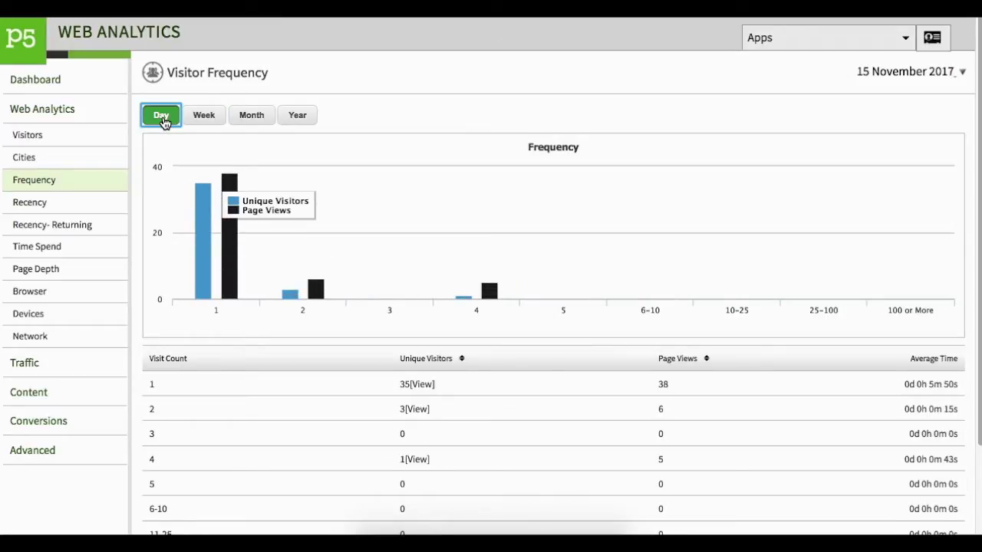
click(204, 122)
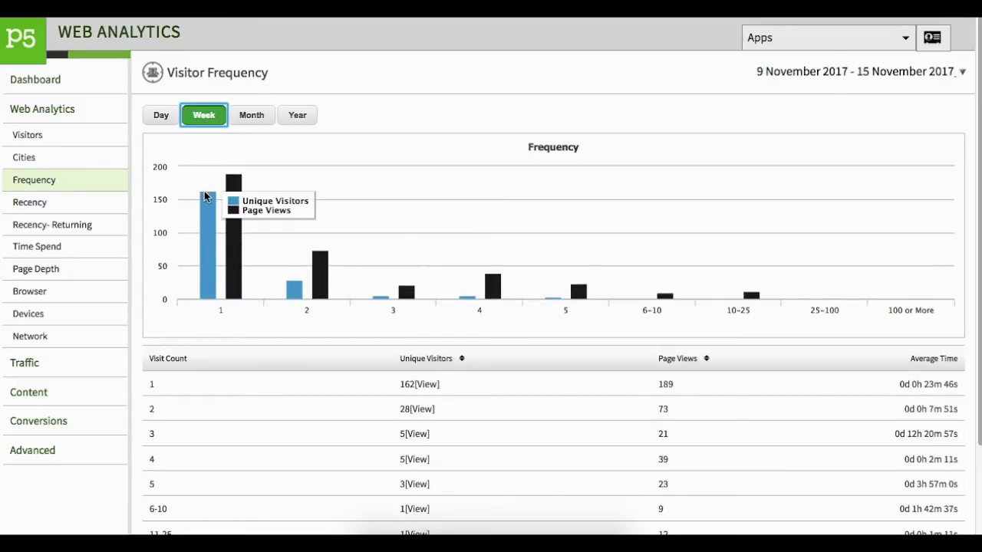
mouse_move(206, 198)
mouse_move(236, 190)
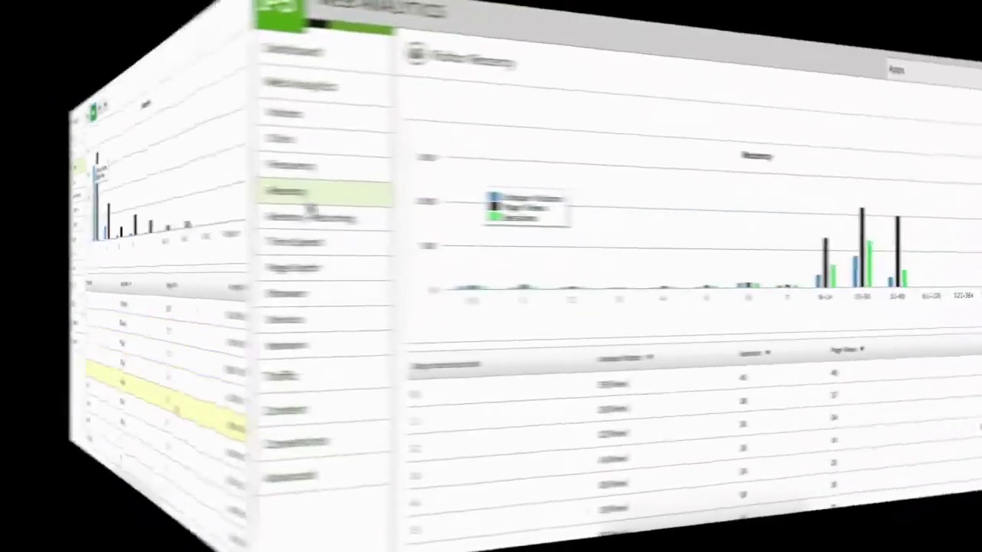
Step: Review the Recency report's chart and the Recency-Returning report's visitor list, including the FOV, ATS and PD columns
click(29, 204)
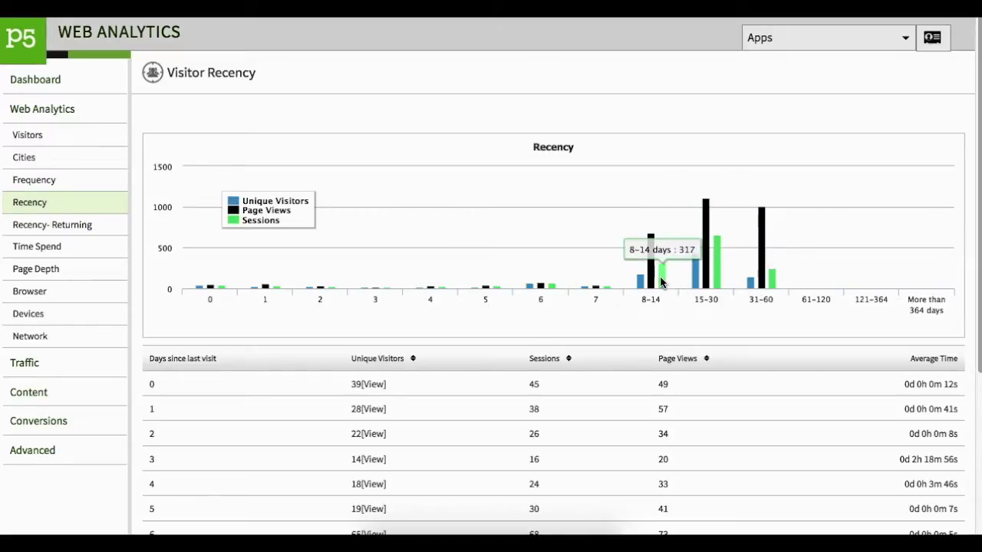
scroll(662, 283, down, 1)
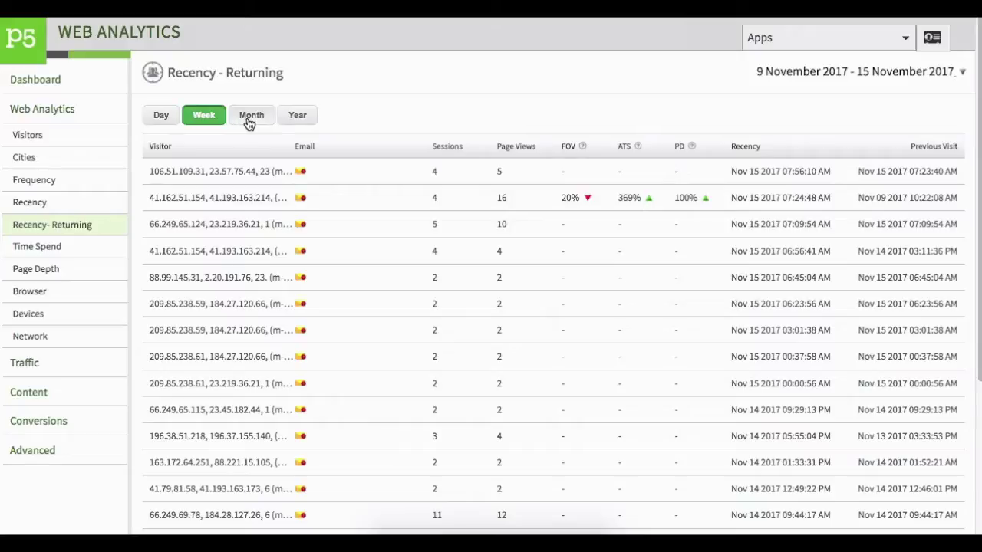
scroll(229, 274, down, 1)
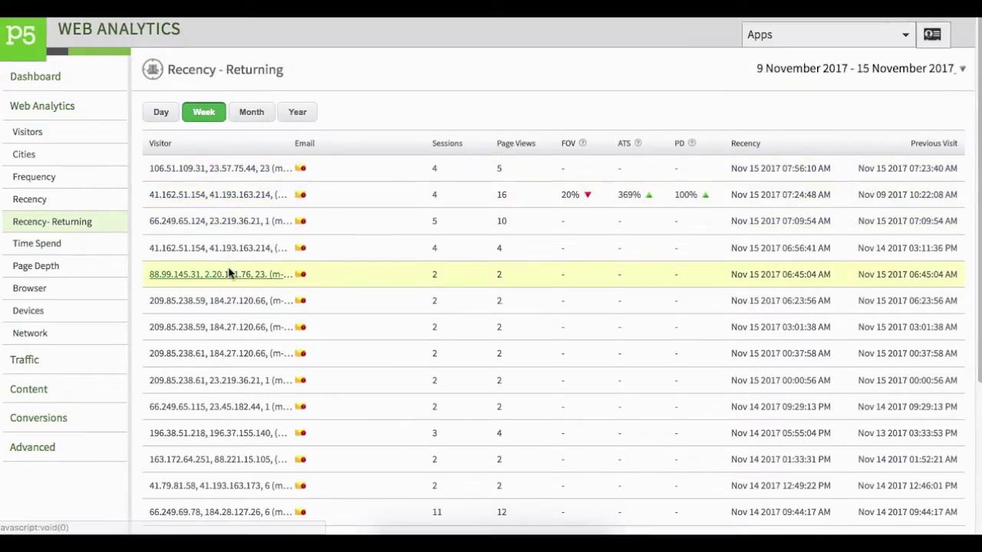
scroll(229, 272, down, 3)
scroll(230, 257, up, 3)
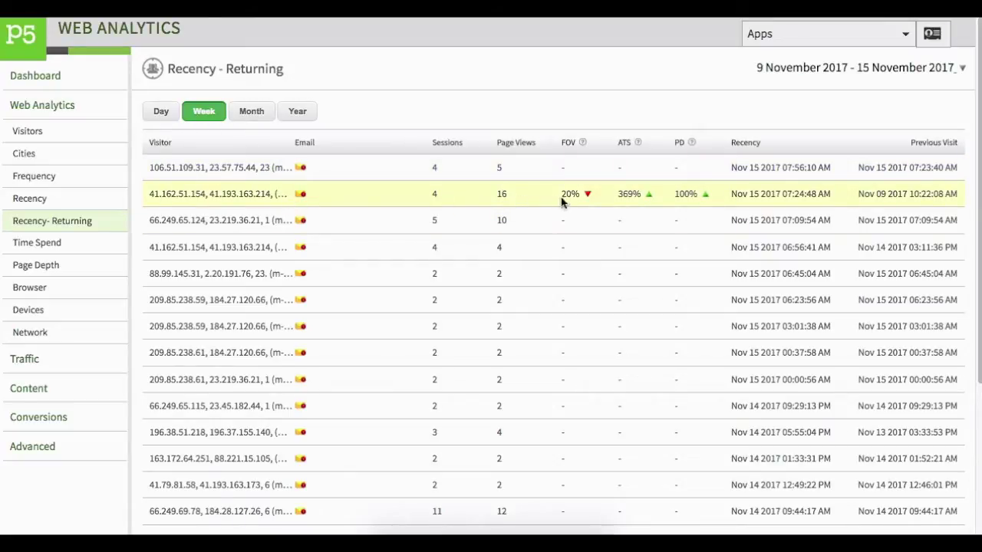
mouse_move(581, 143)
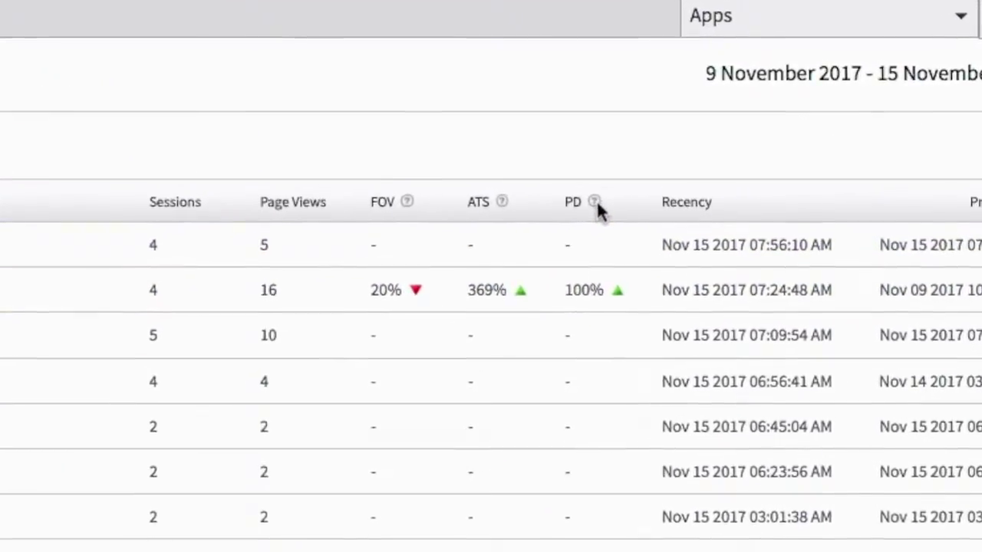
mouse_move(641, 173)
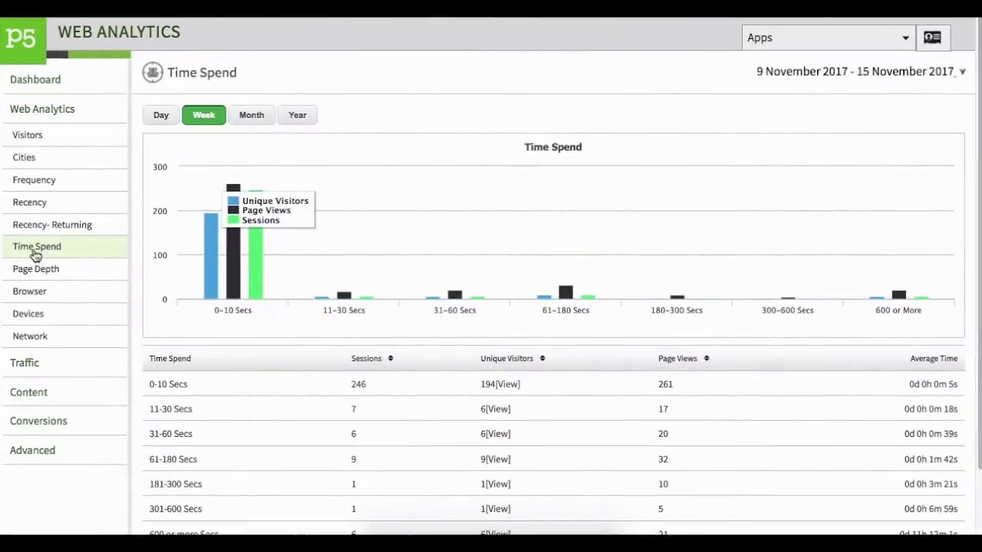
Step: Review the Time Spend report's chart and the table of time ranges below it
click(34, 251)
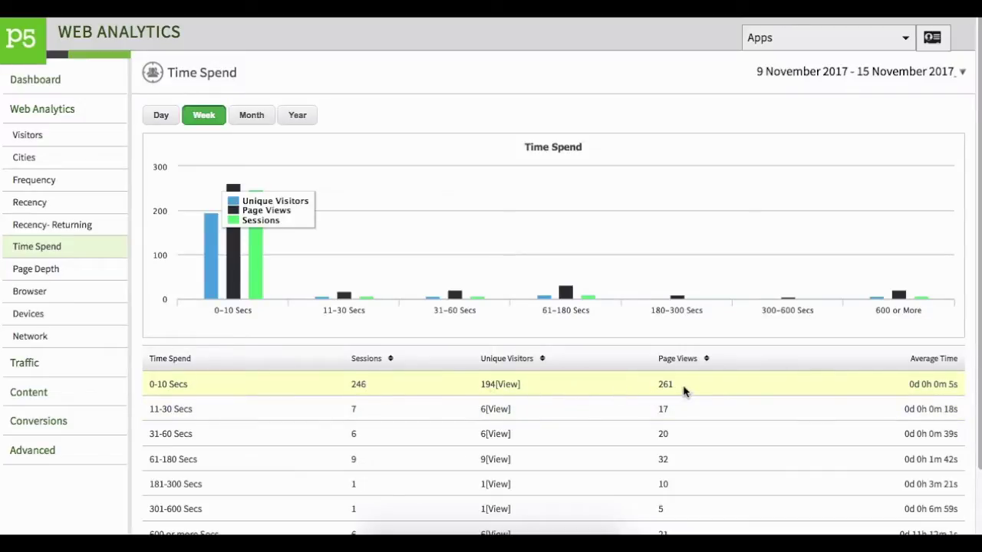
scroll(732, 146, down, 1)
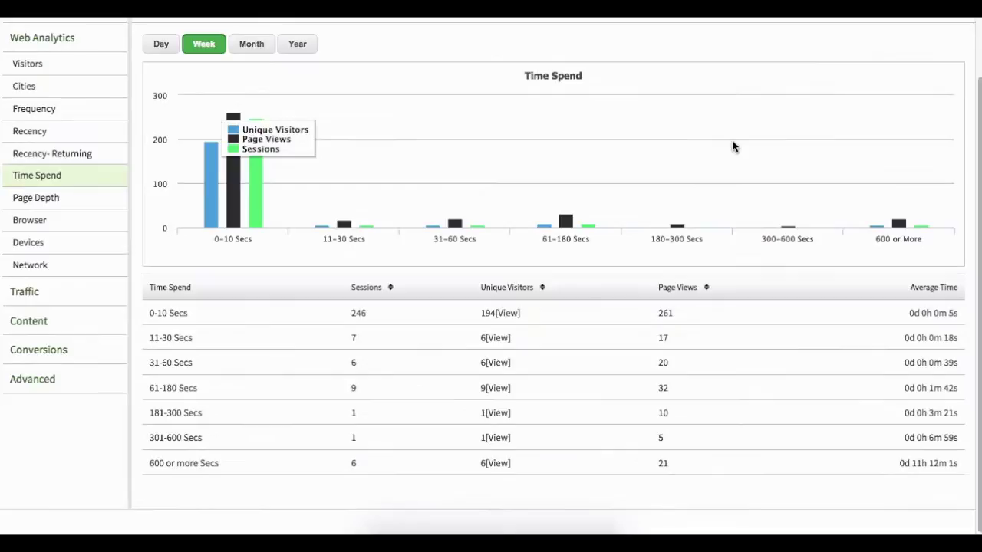
scroll(732, 146, up, 1)
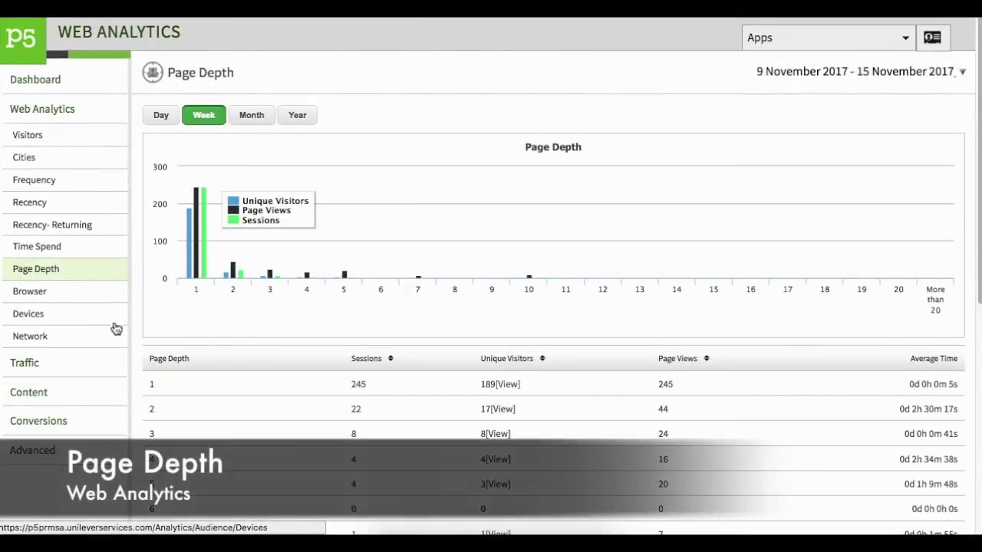
Step: Inspect the Page Depth report's bars for depths 1 and 2 and switch the report to the month range
scroll(192, 392, down, 1)
scroll(193, 393, up, 1)
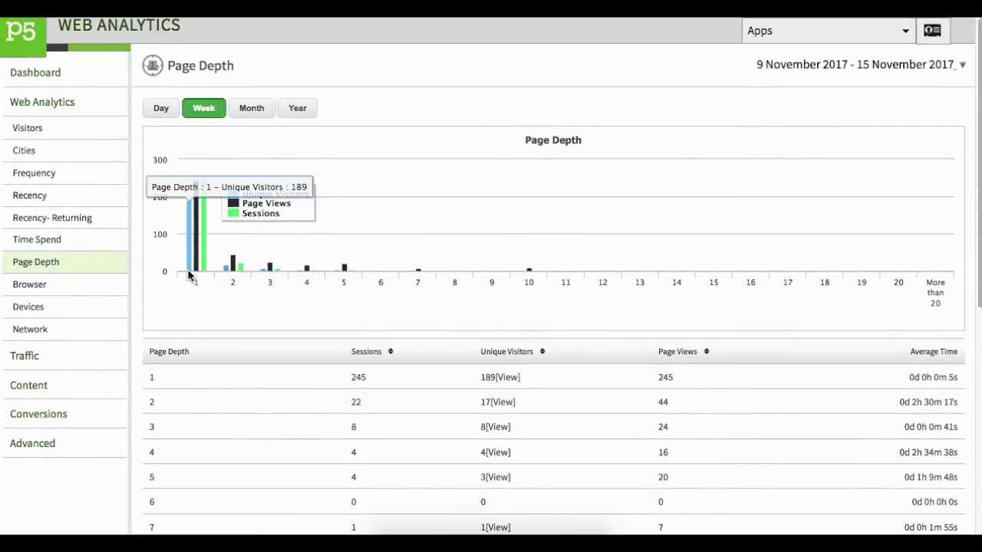
mouse_move(196, 270)
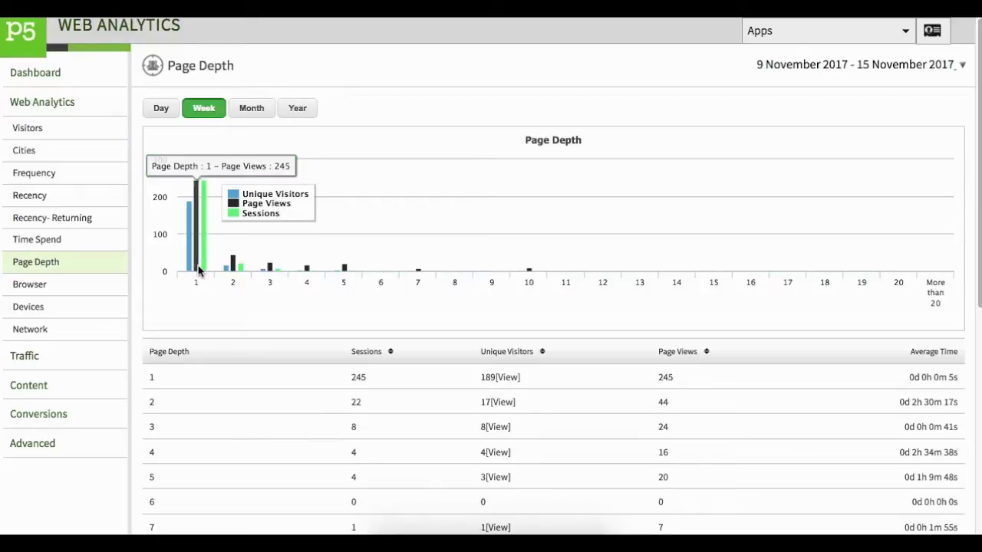
mouse_move(226, 273)
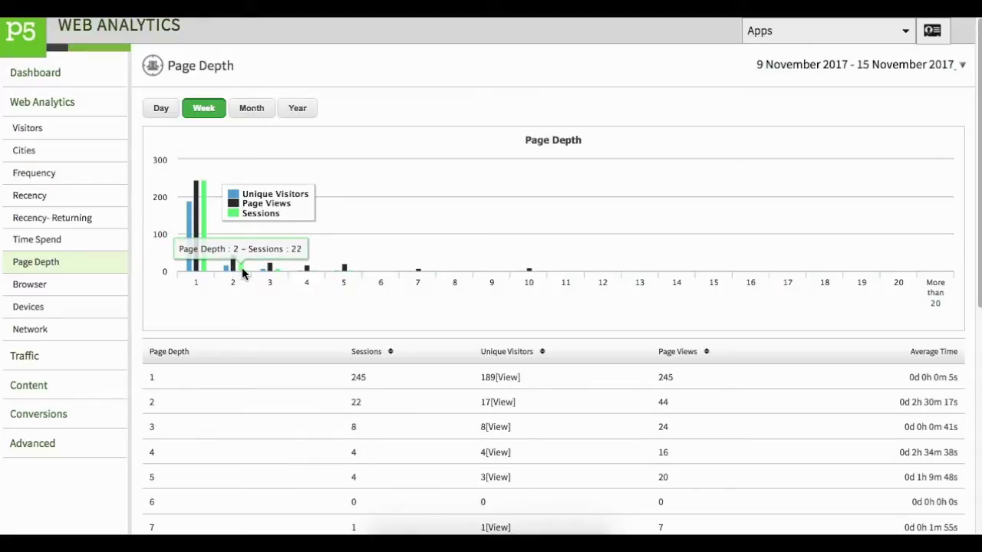
click(252, 109)
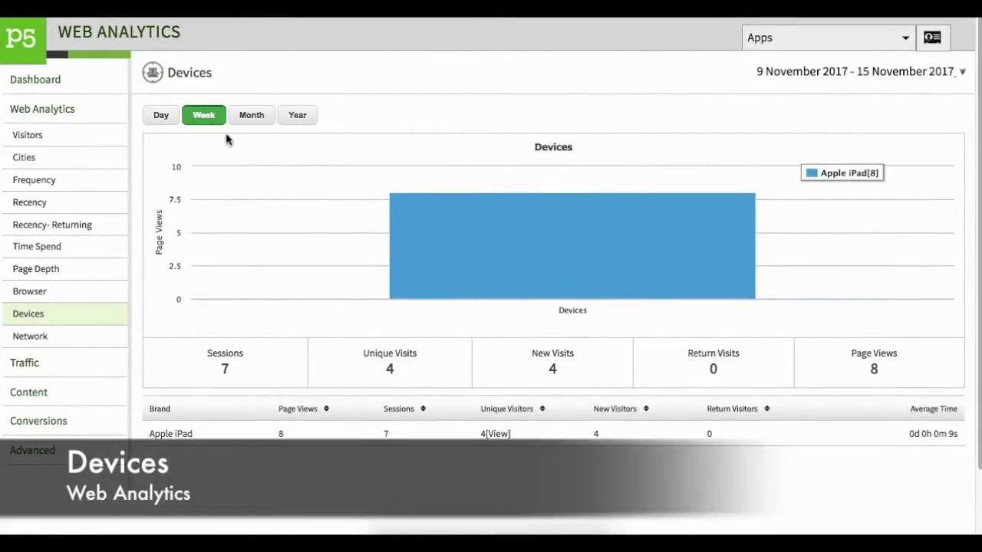
Step: View the Devices report by month
click(246, 122)
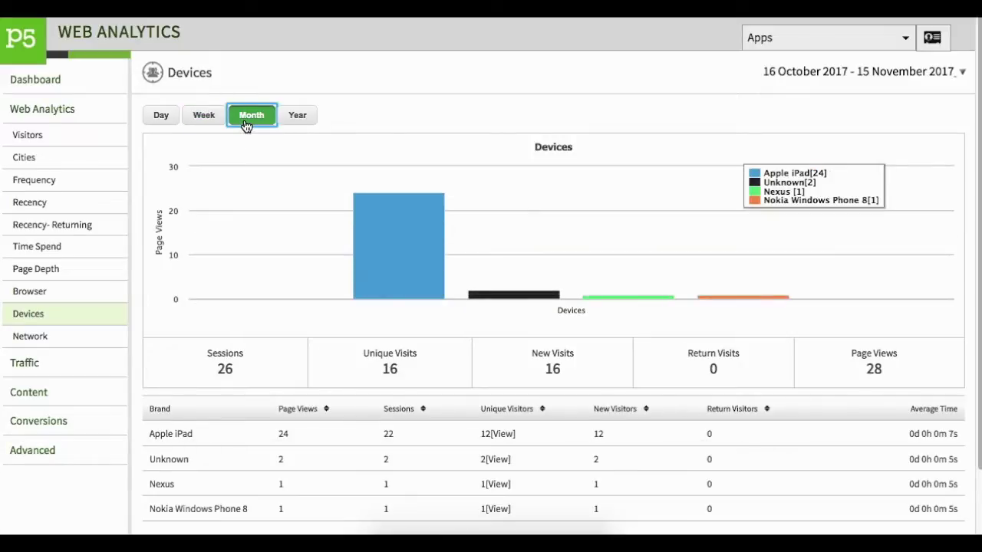
scroll(330, 192, down, 1)
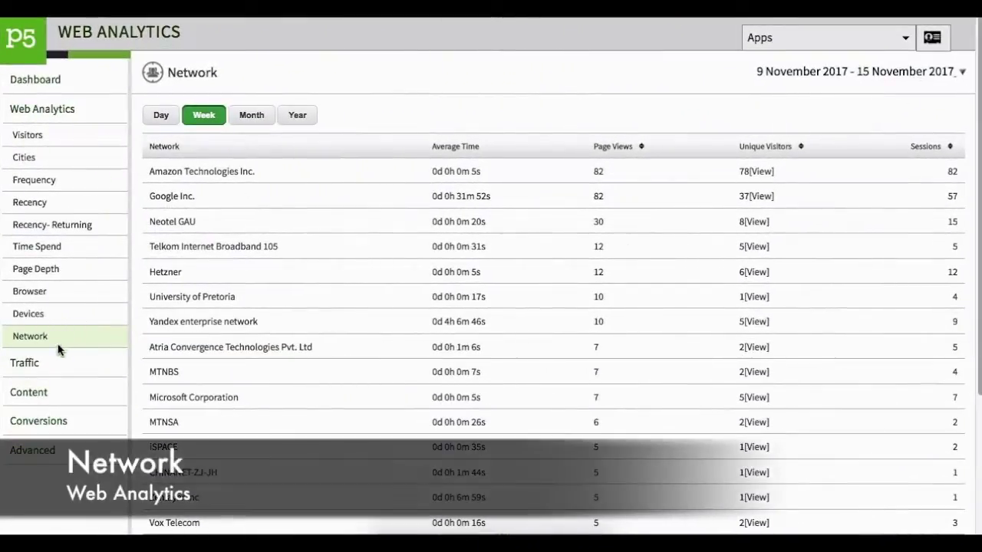
Step: In the All Sources traffic report, display the Direct, Search, Refer, Social, Email, Sms and Paid Traffic lines in the chart
click(25, 345)
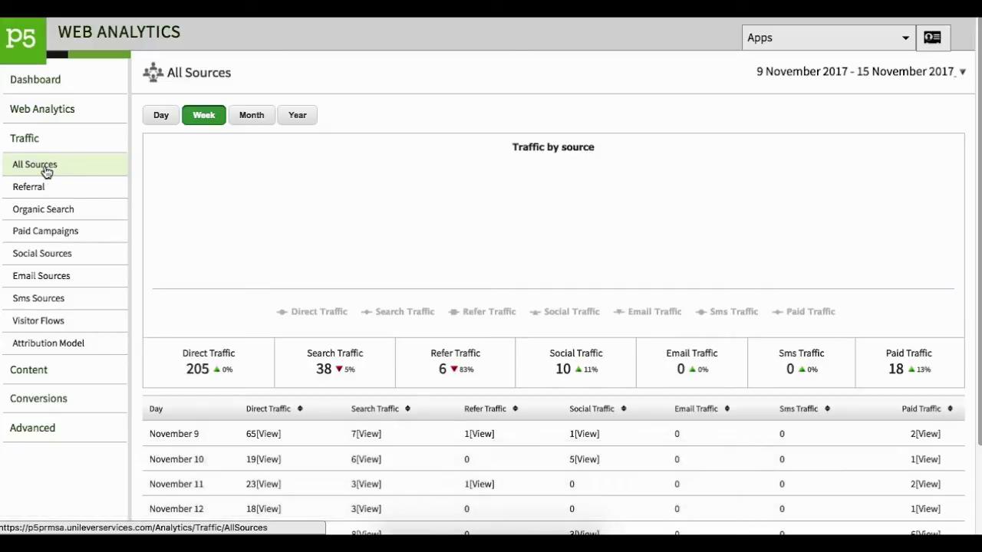
click(311, 316)
click(403, 313)
click(481, 313)
click(561, 313)
click(640, 315)
click(729, 315)
click(798, 316)
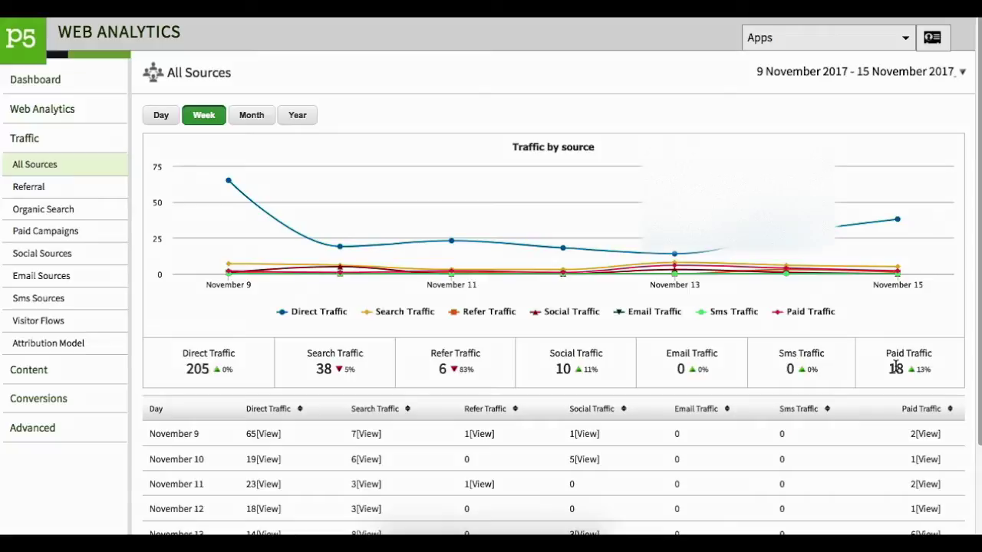
Step: View the Referral traffic report by month and review the top search sources in the Organic Search report
click(32, 192)
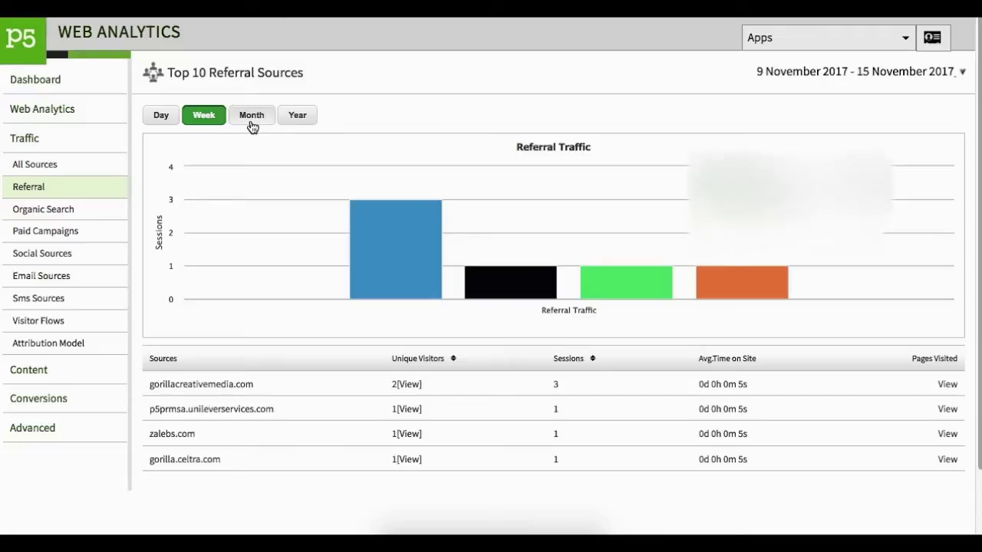
click(252, 117)
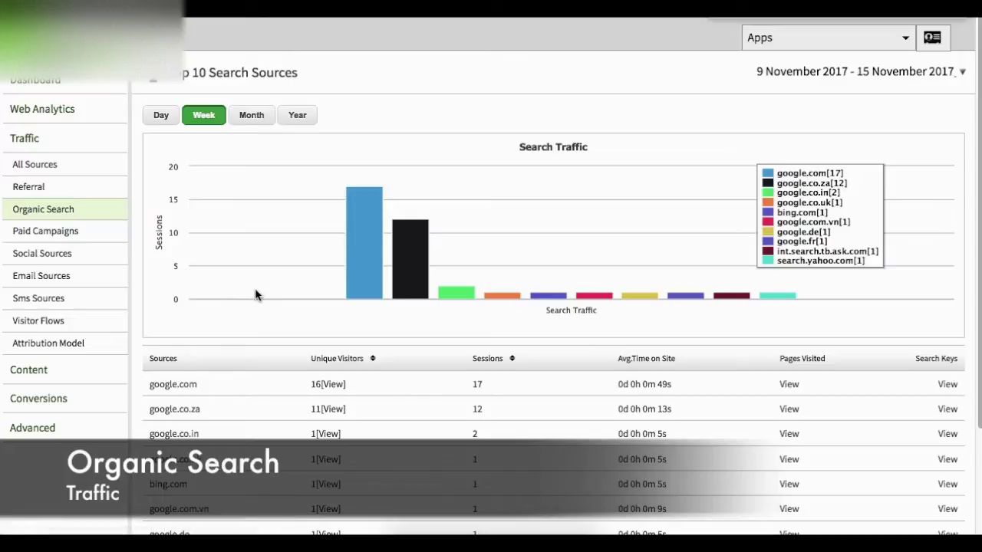
mouse_move(359, 298)
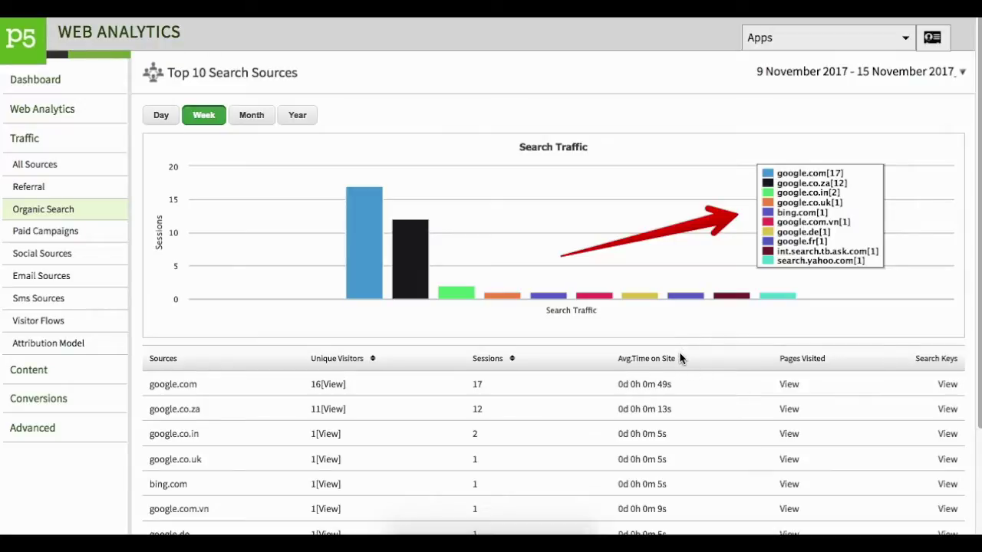
scroll(679, 359, down, 1)
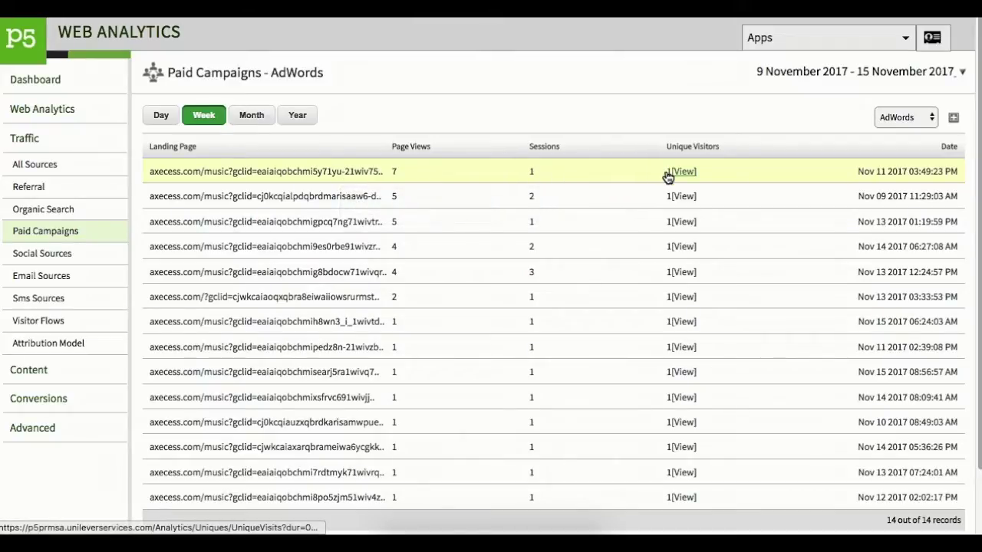
Step: View the Paid Campaigns report for UTM Tags and for AdSense
click(933, 122)
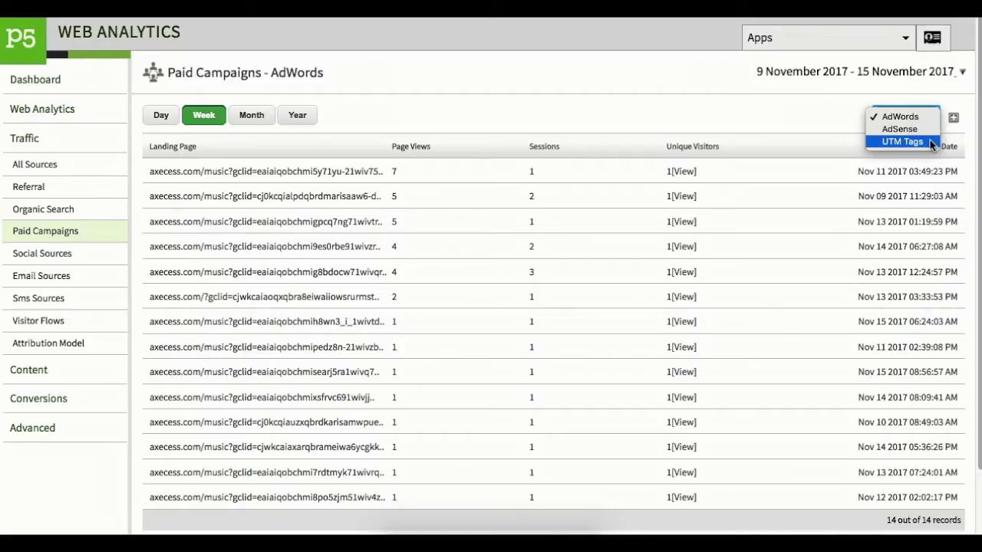
click(930, 141)
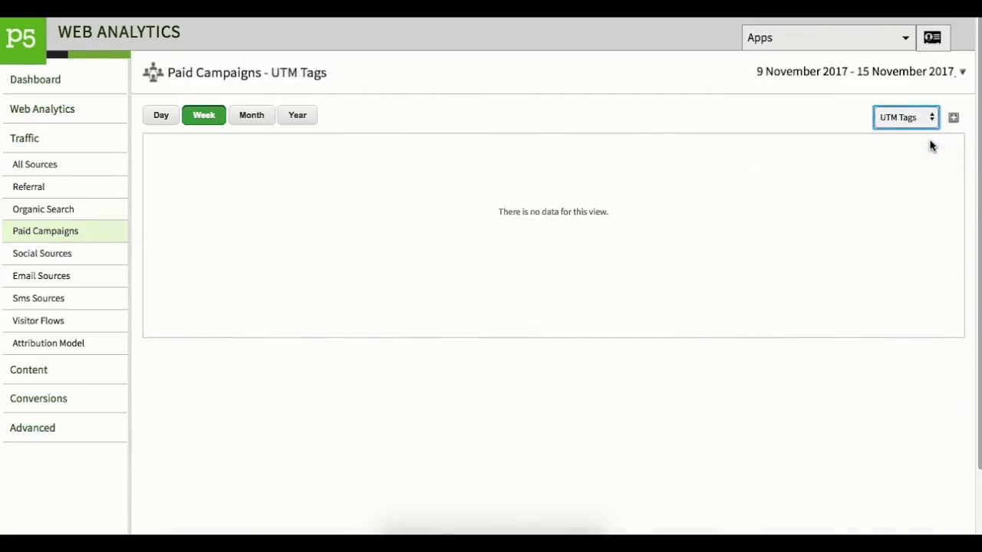
click(931, 121)
click(917, 105)
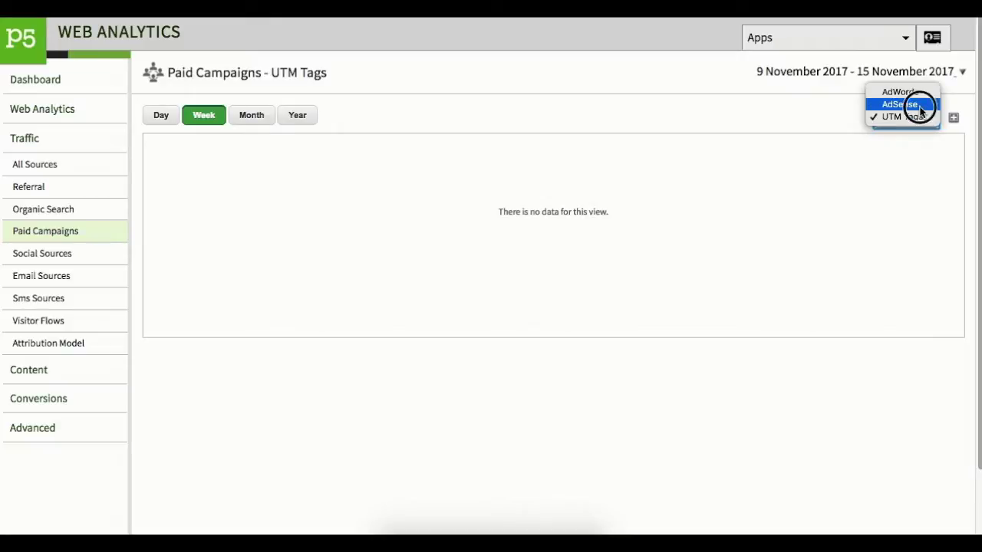
Step: View the Paid Campaigns report for AdSense and AdWords, and the Social Sources report by month
click(923, 113)
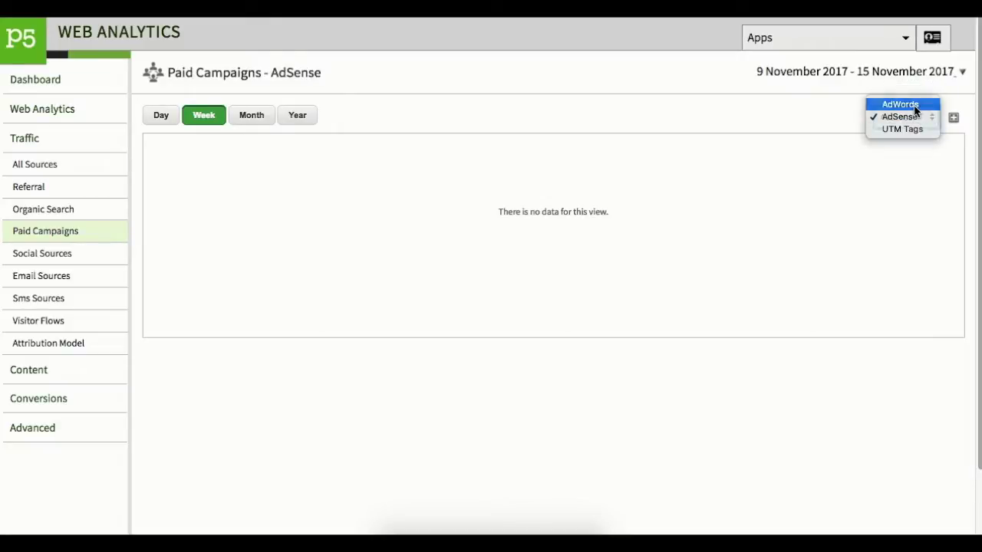
click(916, 105)
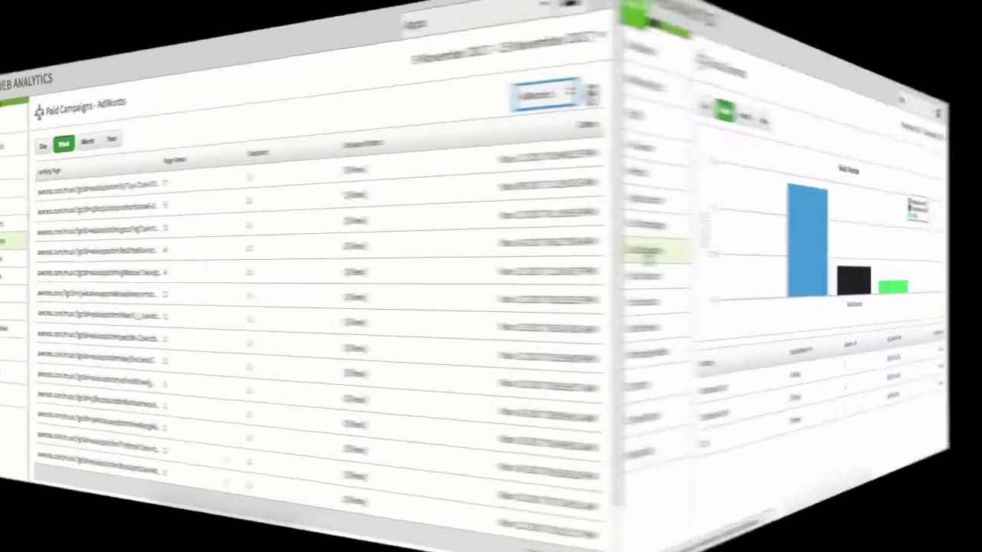
click(48, 260)
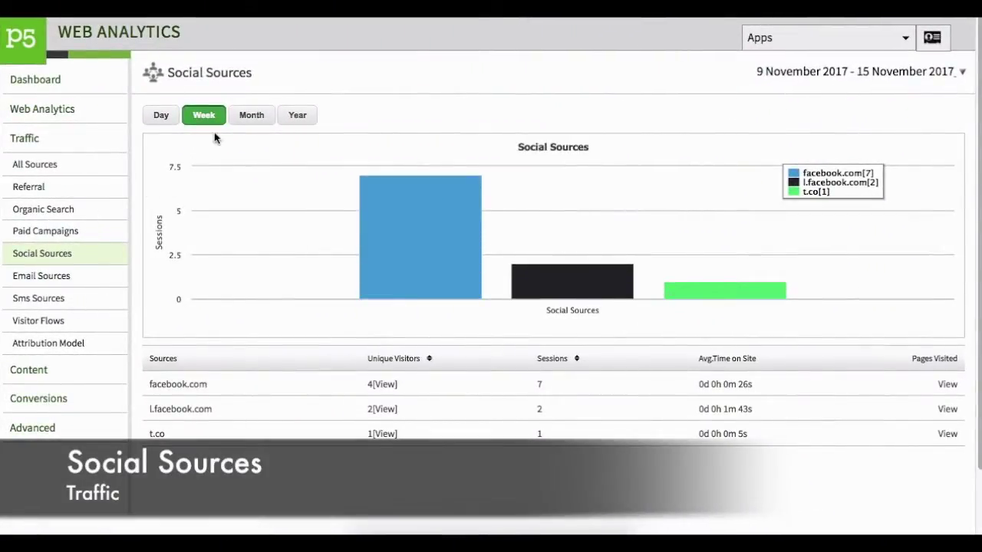
click(247, 124)
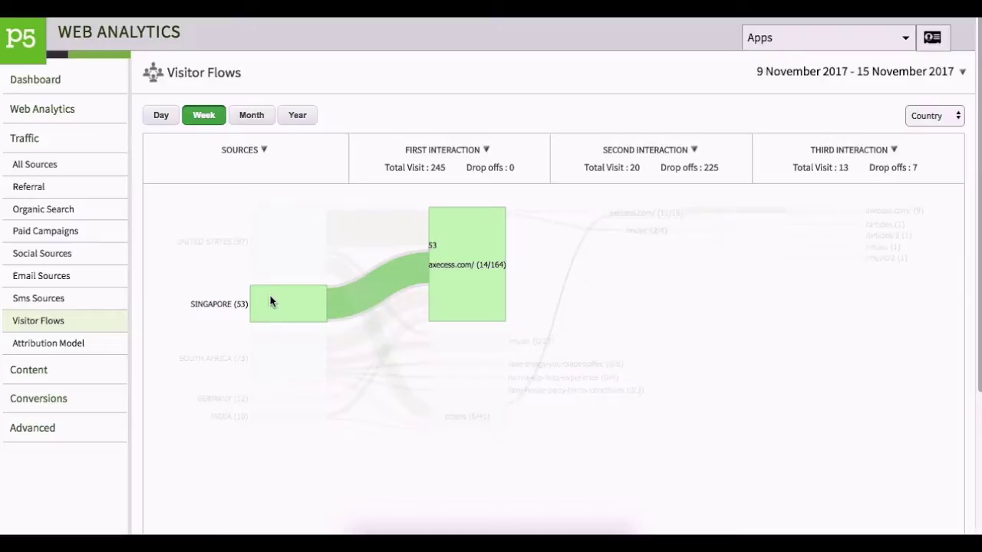
Step: Group the Visitor Flows report by City, and by the grouping option that follows City
click(958, 115)
click(949, 129)
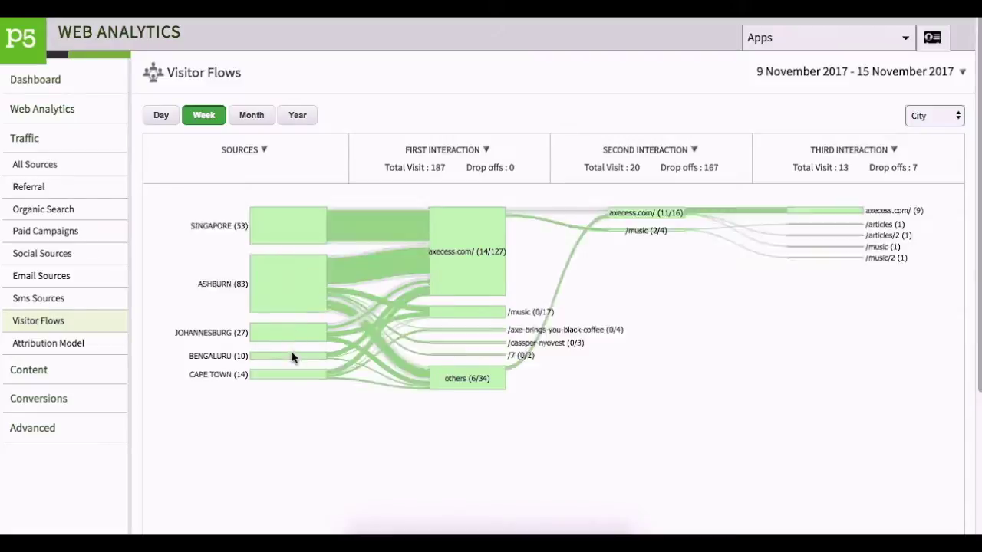
click(959, 116)
click(951, 128)
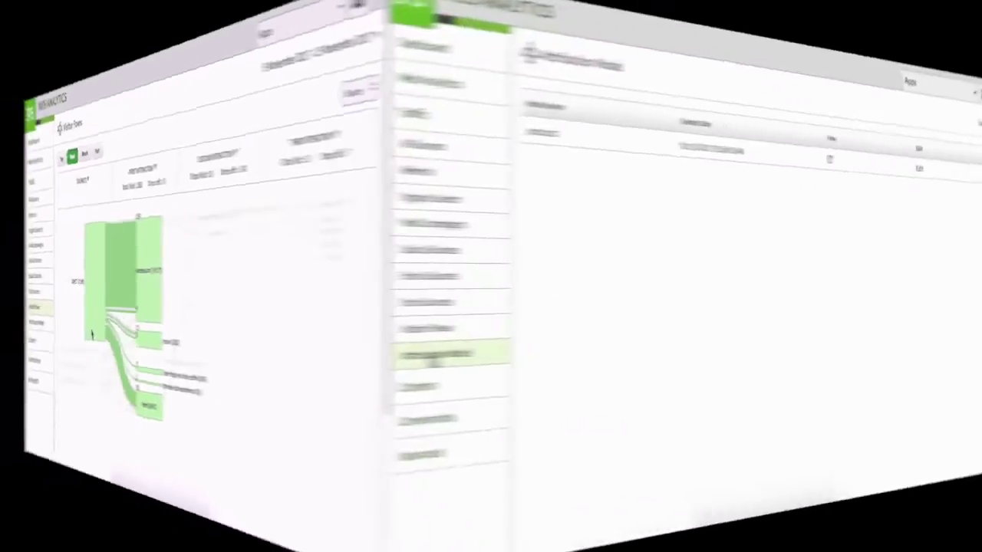
Step: Create a new attribution model in the Traffic reports and name it musicAttrModel
click(46, 343)
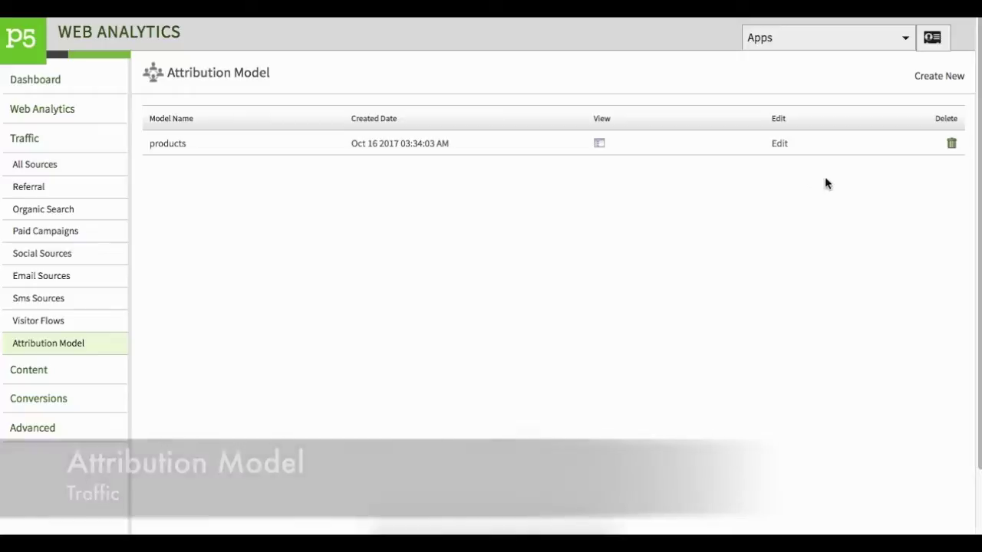
click(937, 78)
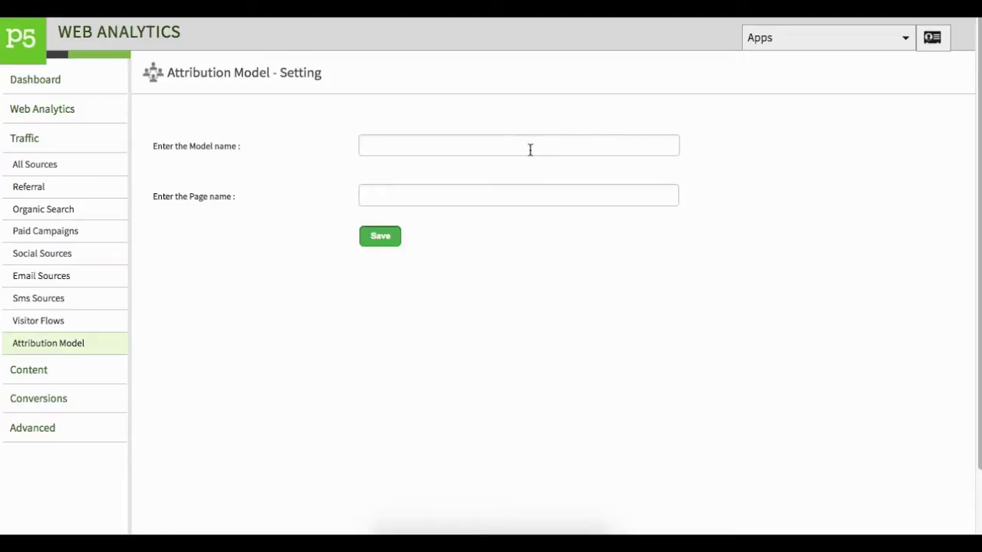
text(music)
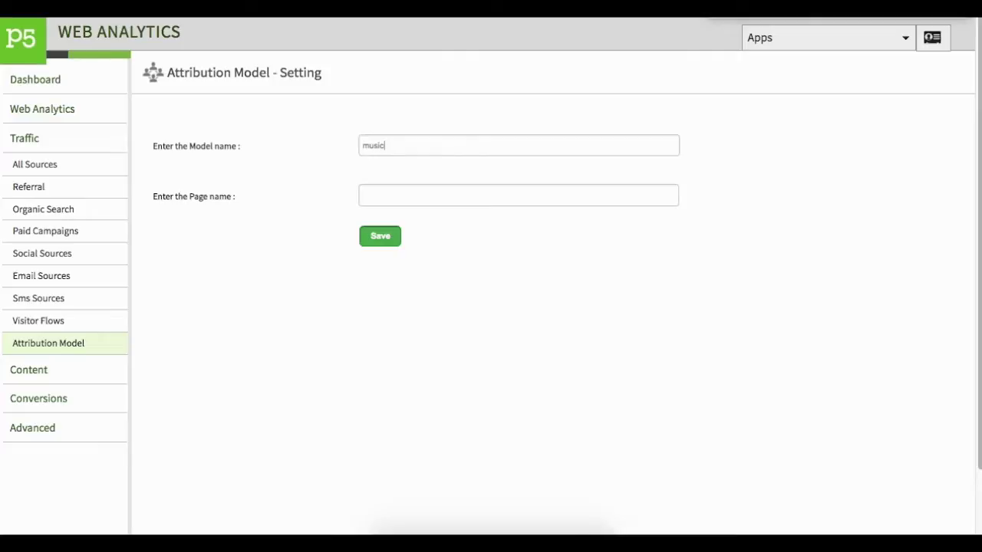
text(AttrModel)
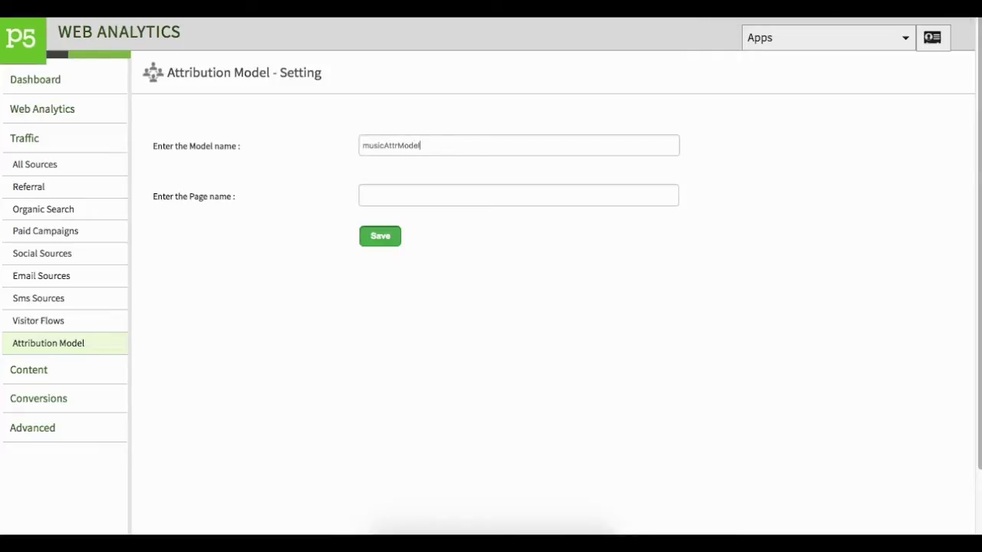
Step: Assign the axecess.com/music page to the attribution model and save it
click(400, 199)
text(ax)
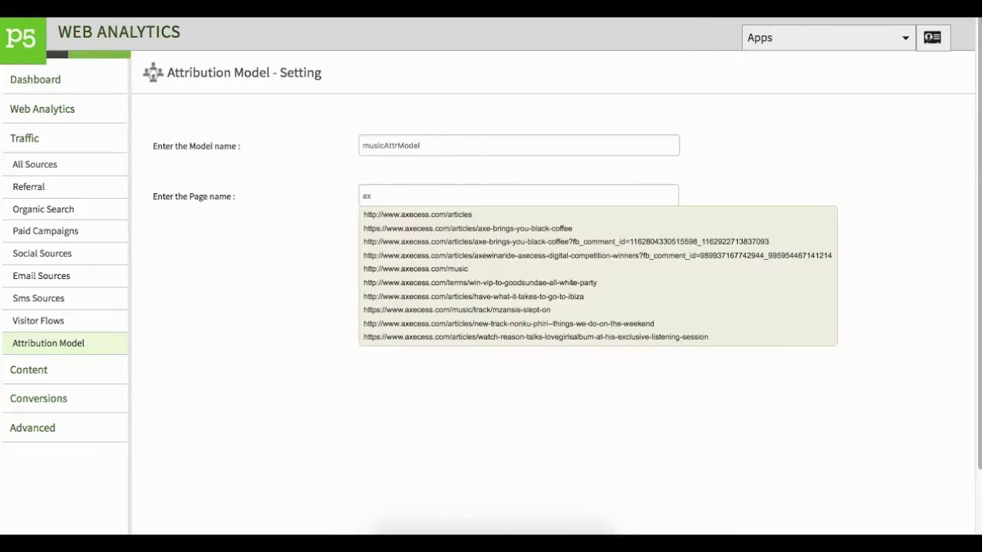
click(410, 215)
key(BackSpace)
key(BackSpace)
key(BackSpace)
key(BackSpace)
key(BackSpace)
key(BackSpace)
key(BackSpace)
key(BackSpace)
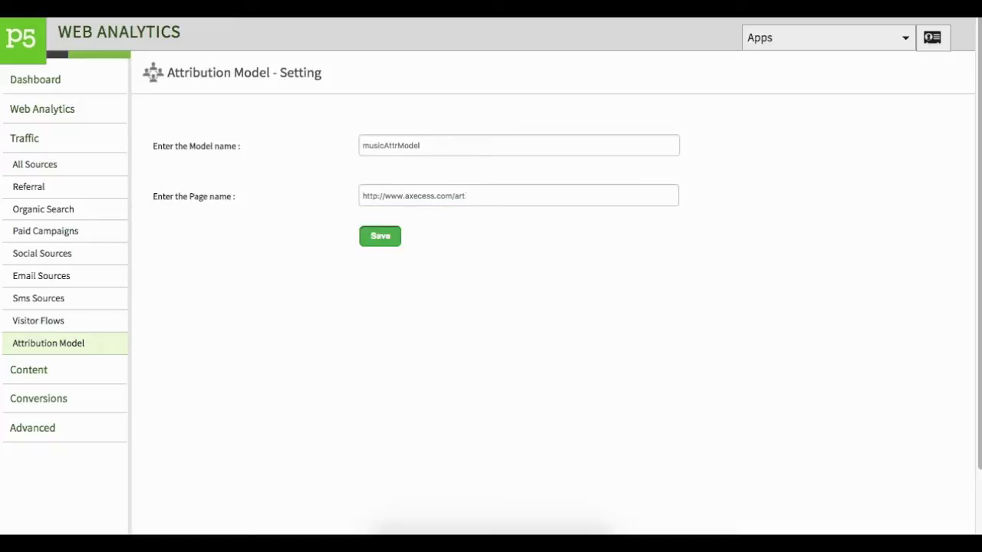
text(m)
click(420, 215)
click(383, 237)
Step: Open the musicAttrModel report from the attribution model list and review its interaction, Linear, Position Based, Time Decay and P5 Algo charts
click(72, 349)
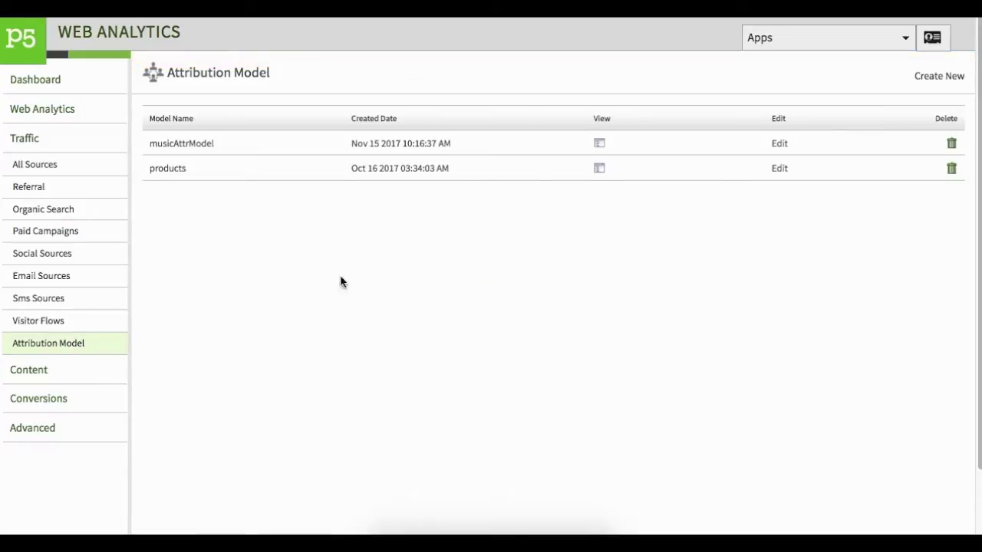
click(602, 144)
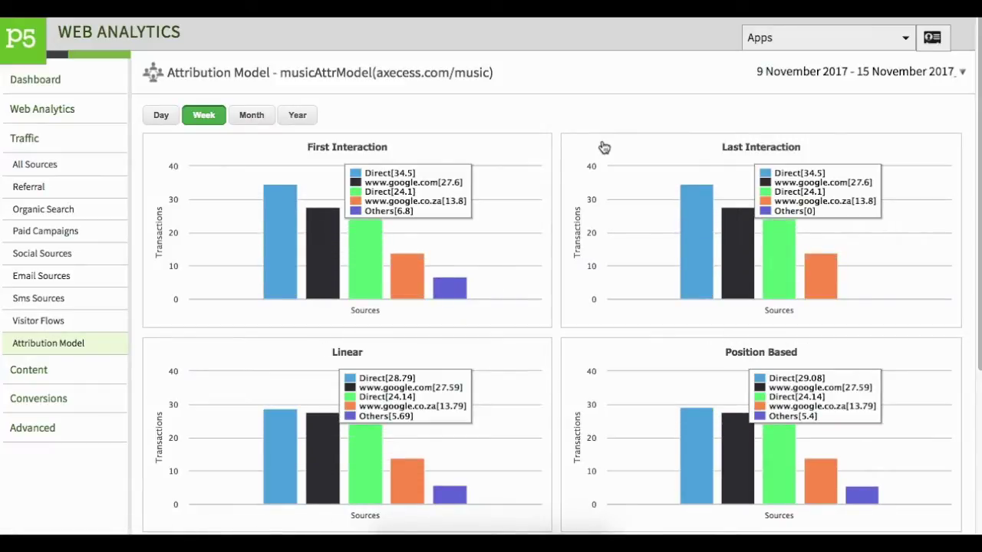
scroll(605, 147, down, 1)
scroll(604, 147, down, 2)
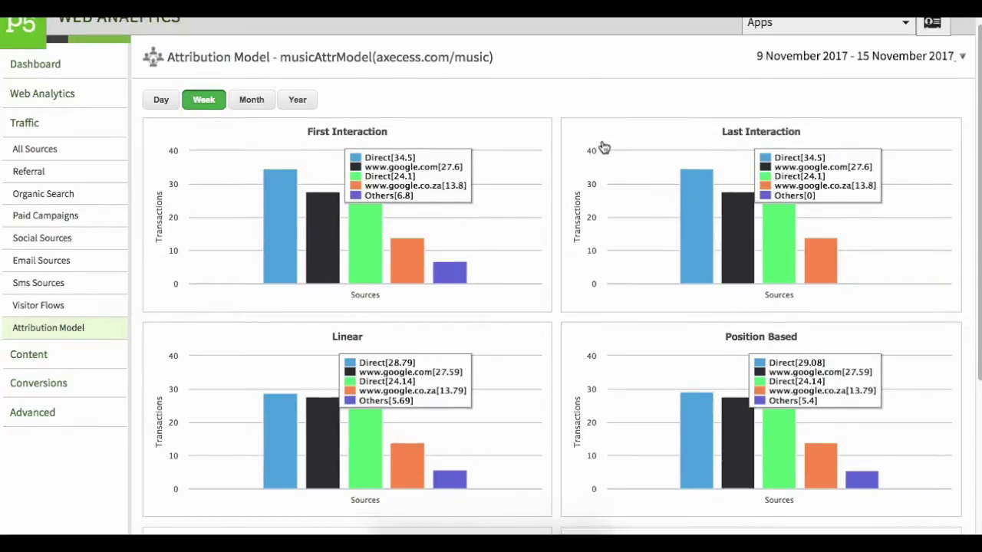
scroll(604, 148, down, 2)
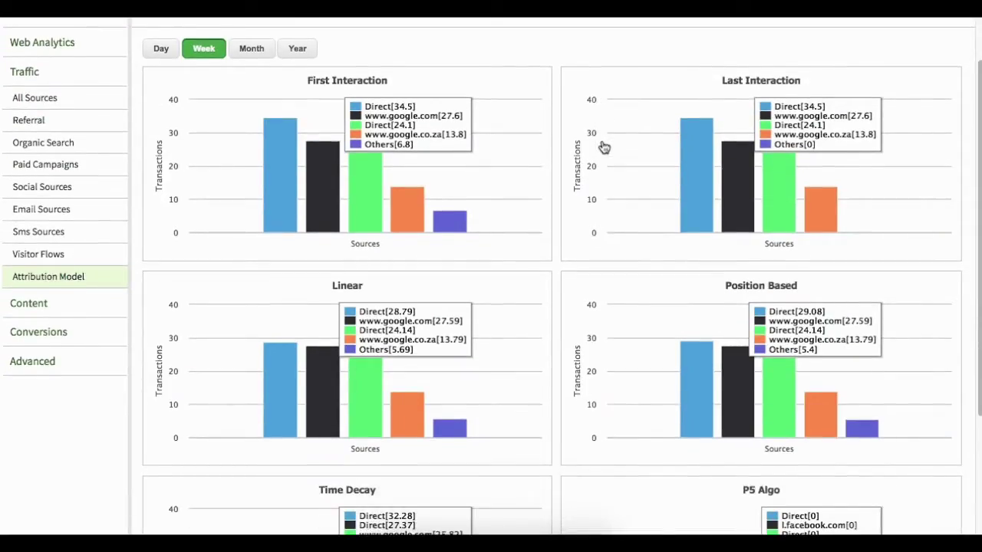
scroll(605, 147, down, 5)
scroll(604, 147, down, 1)
scroll(605, 147, up, 5)
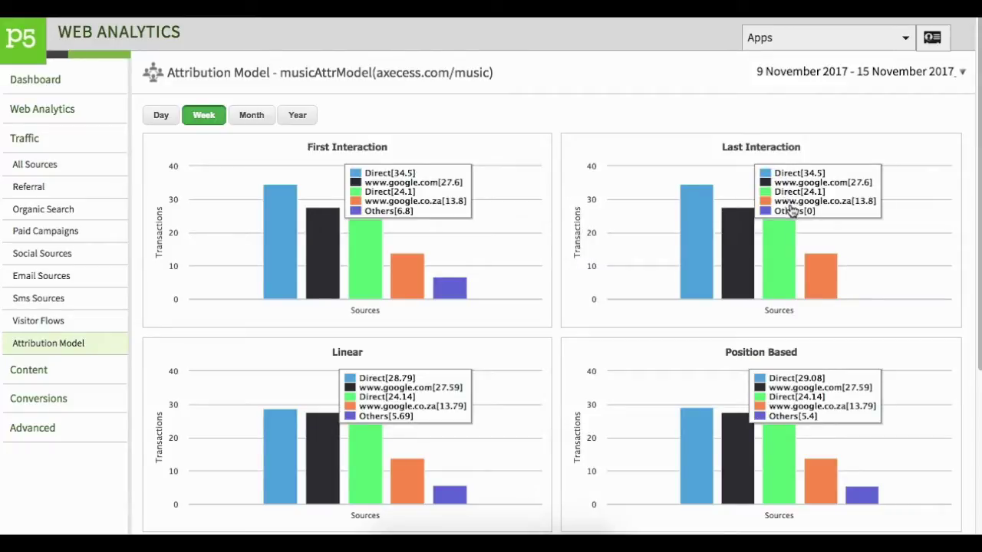
scroll(496, 379, down, 3)
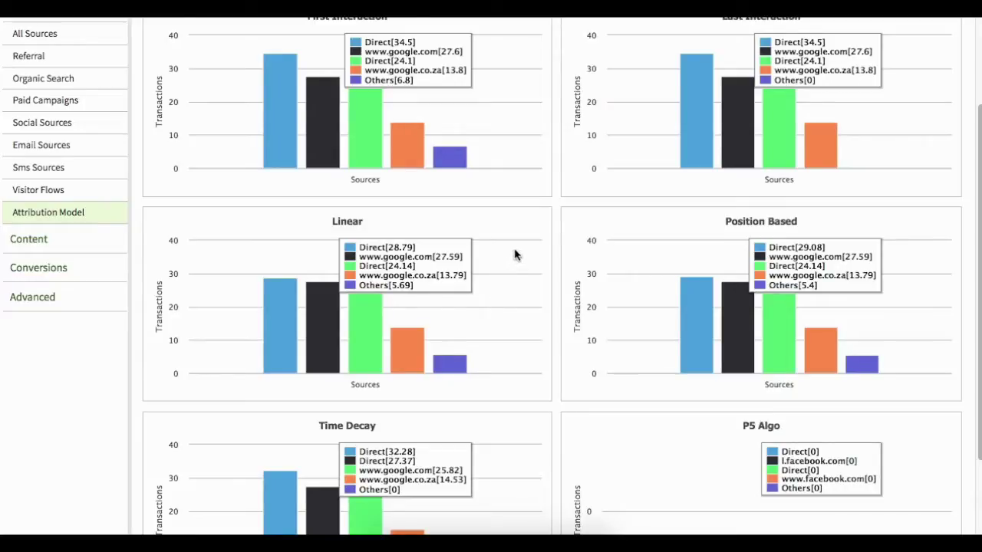
Step: Inspect the value of each traffic source in the Position Based attribution chart
mouse_move(698, 306)
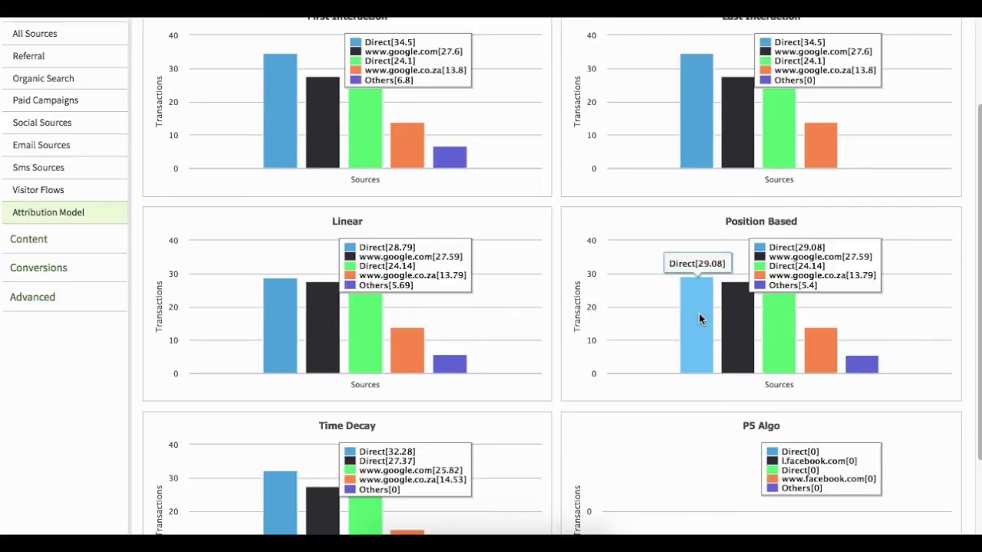
mouse_move(727, 316)
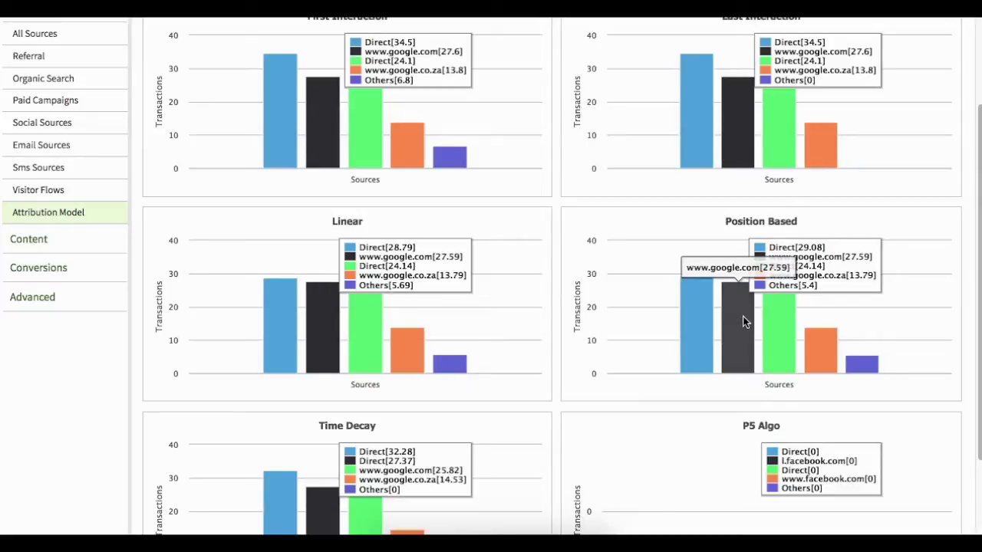
mouse_move(768, 319)
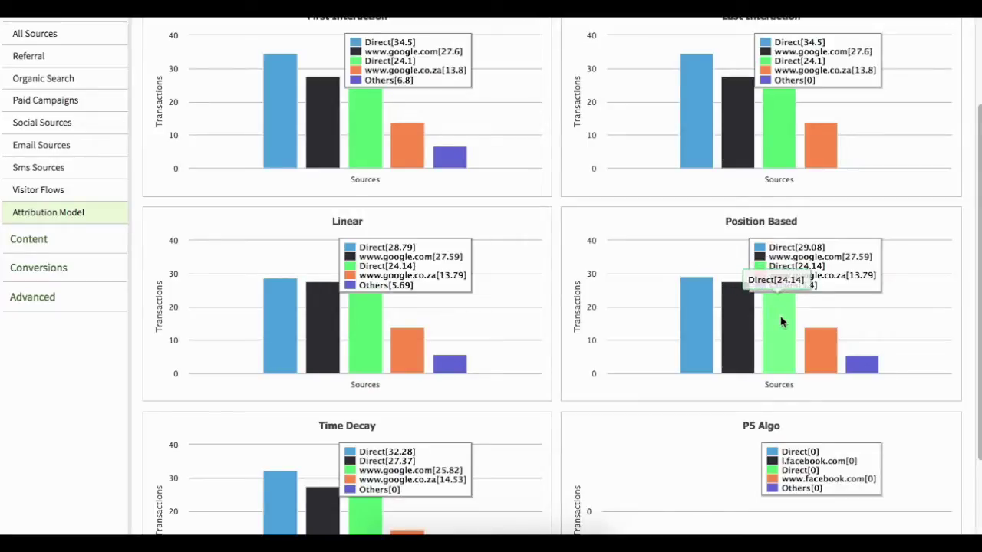
mouse_move(826, 337)
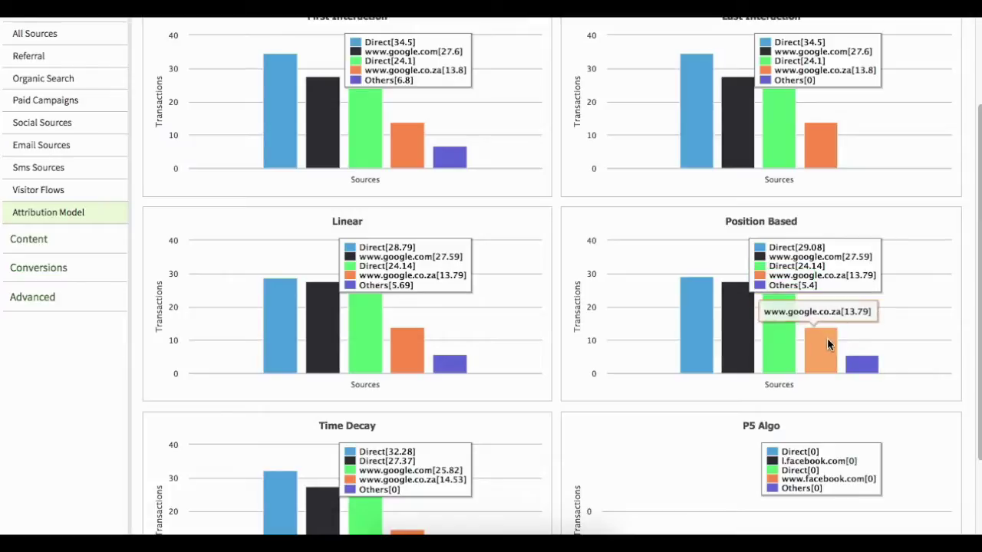
mouse_move(862, 362)
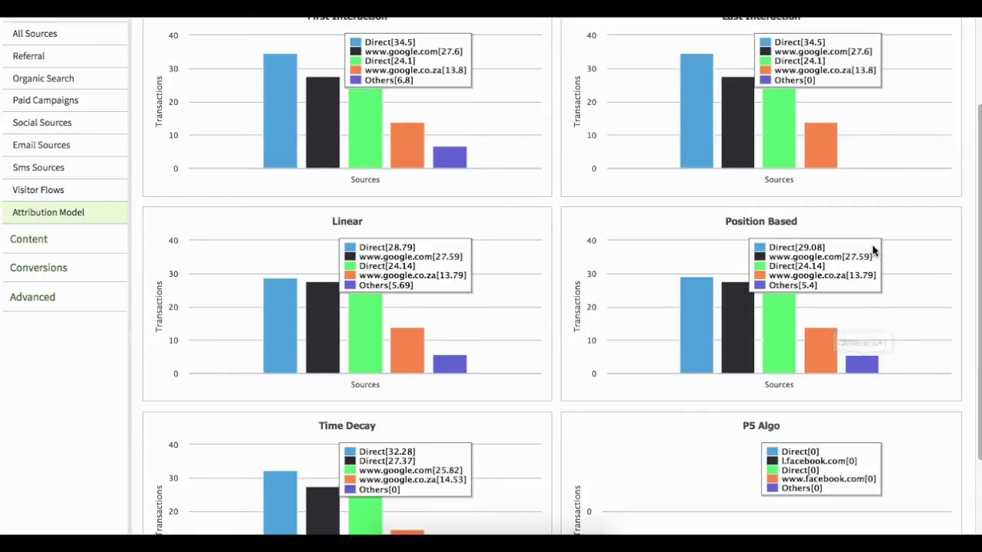
Step: Inspect the traffic source values in the Time Decay chart, and view the attribution report by month
scroll(776, 222, down, 3)
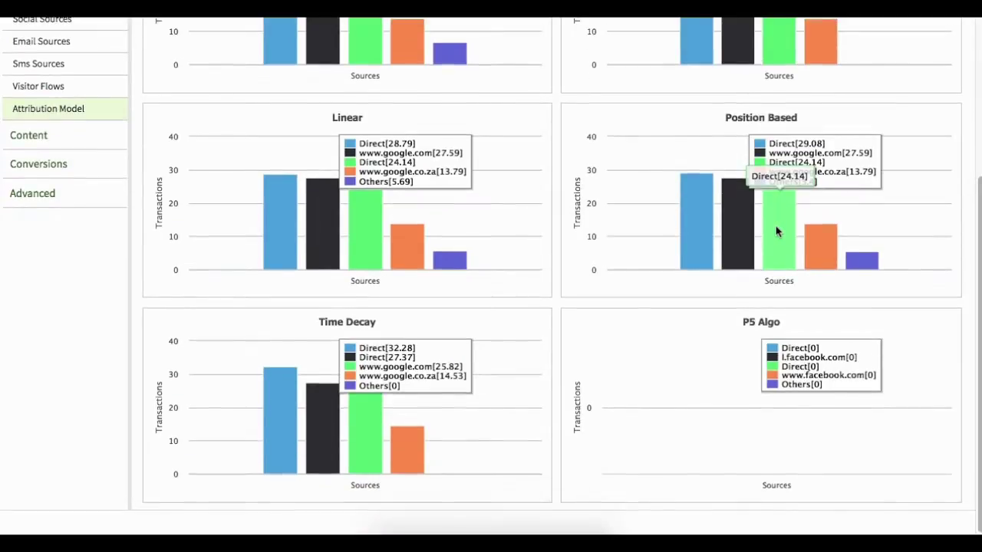
mouse_move(267, 382)
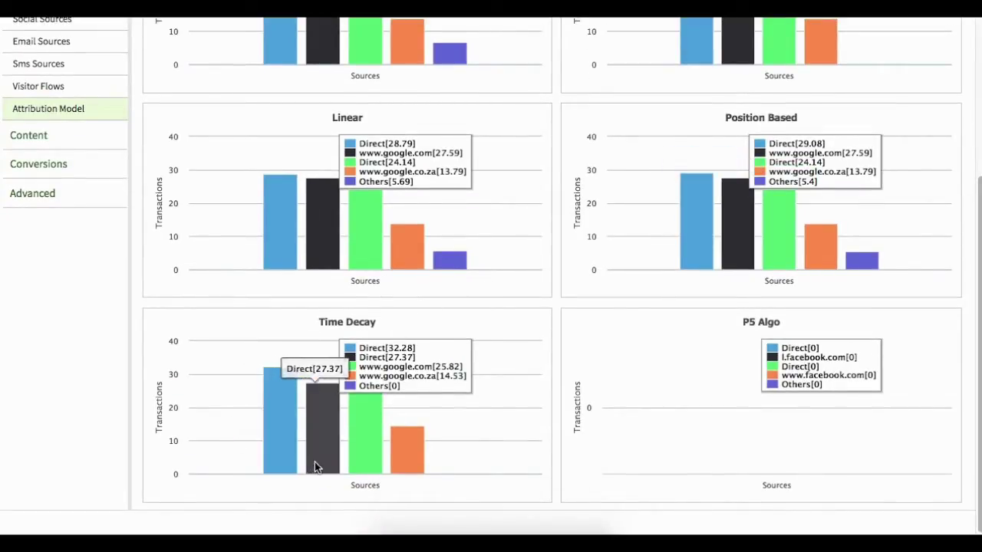
mouse_move(356, 464)
mouse_move(405, 461)
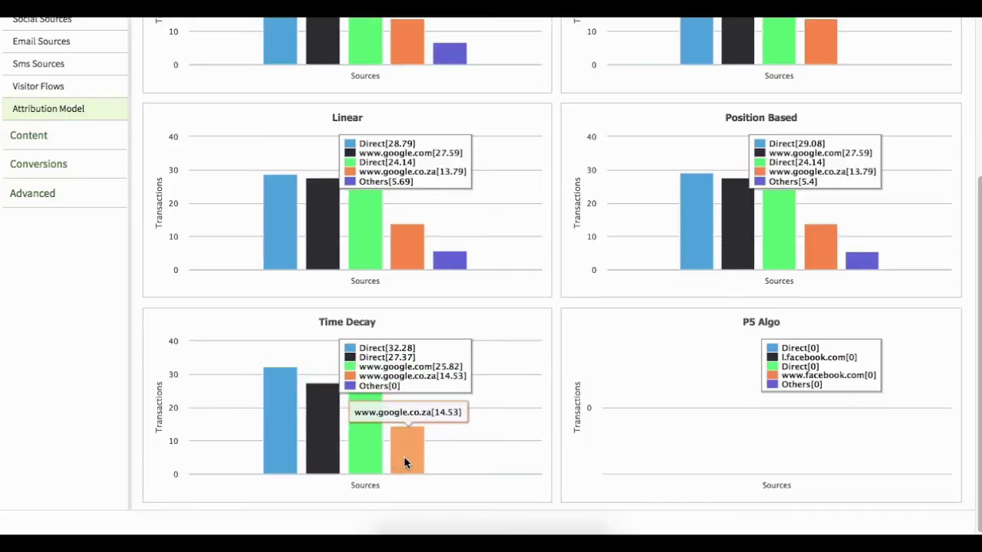
scroll(404, 456, up, 5)
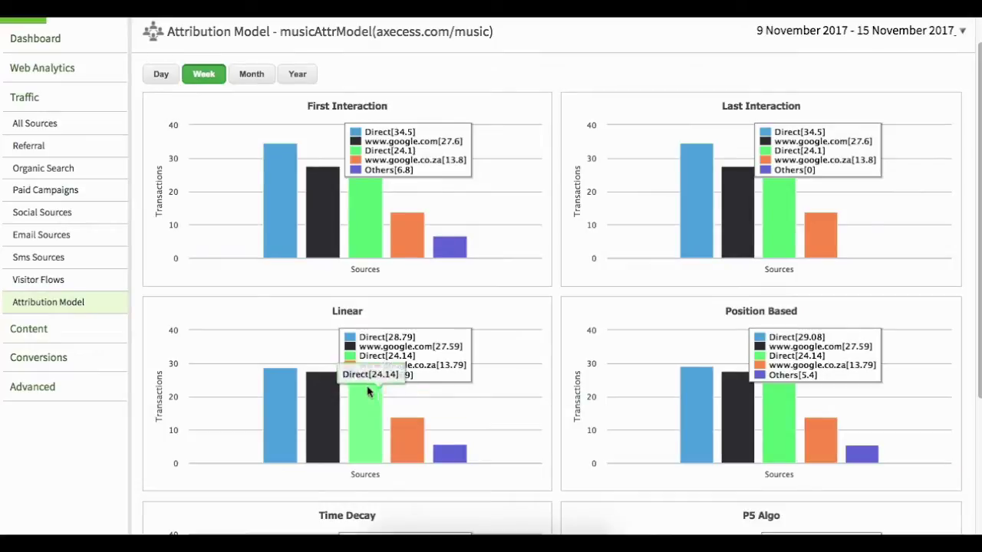
click(253, 77)
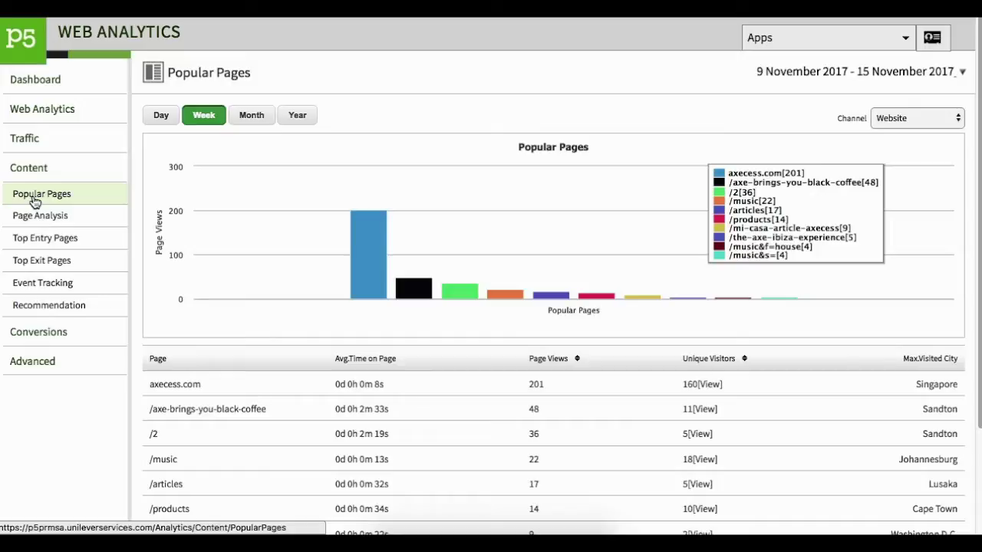
Step: View the Popular Pages content report, and review the Page Analysis for axecess.com/music
click(34, 201)
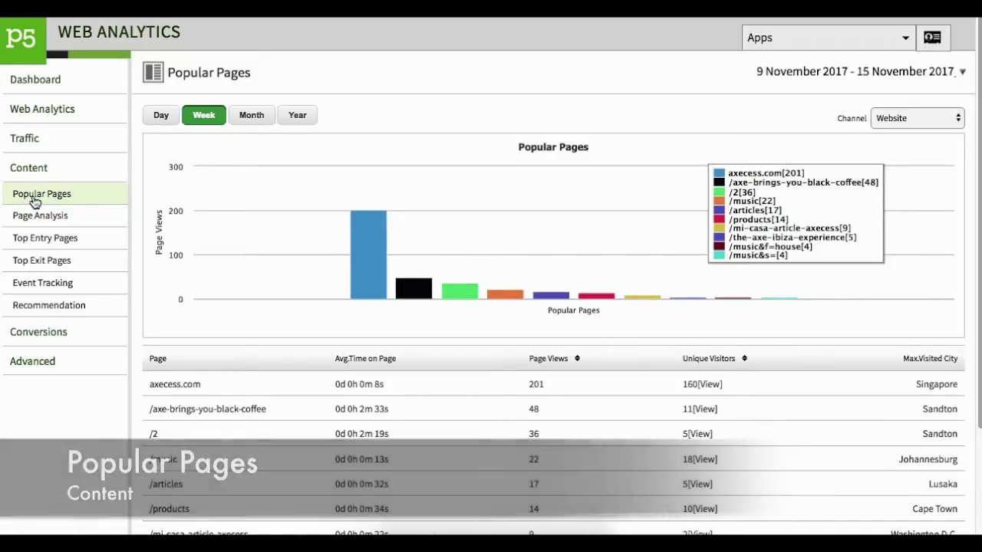
click(36, 218)
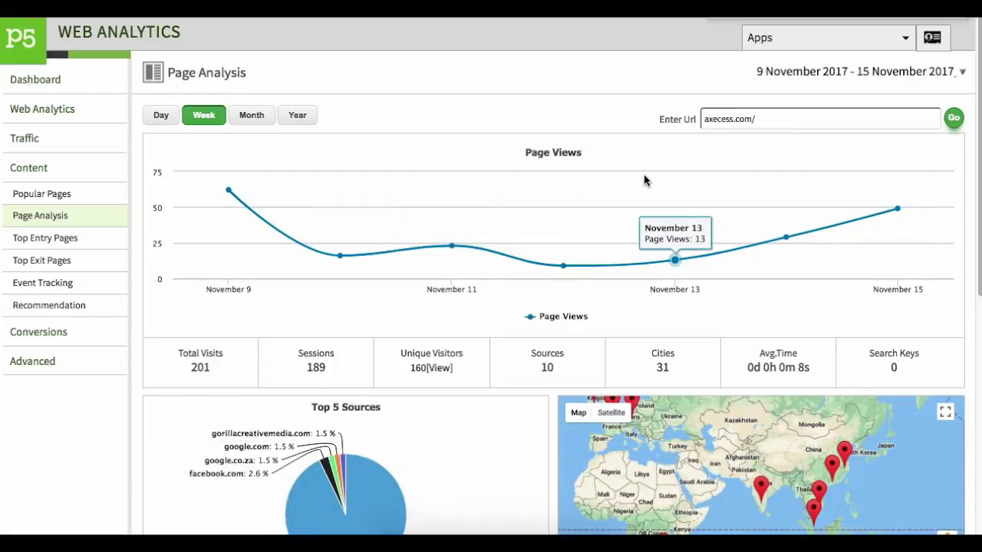
click(790, 120)
text(musi)
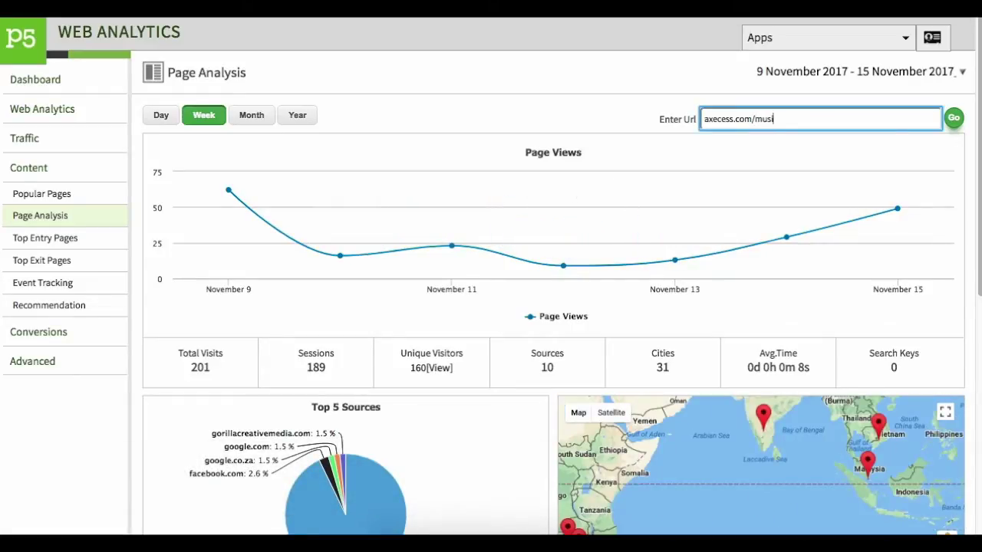
text(c)
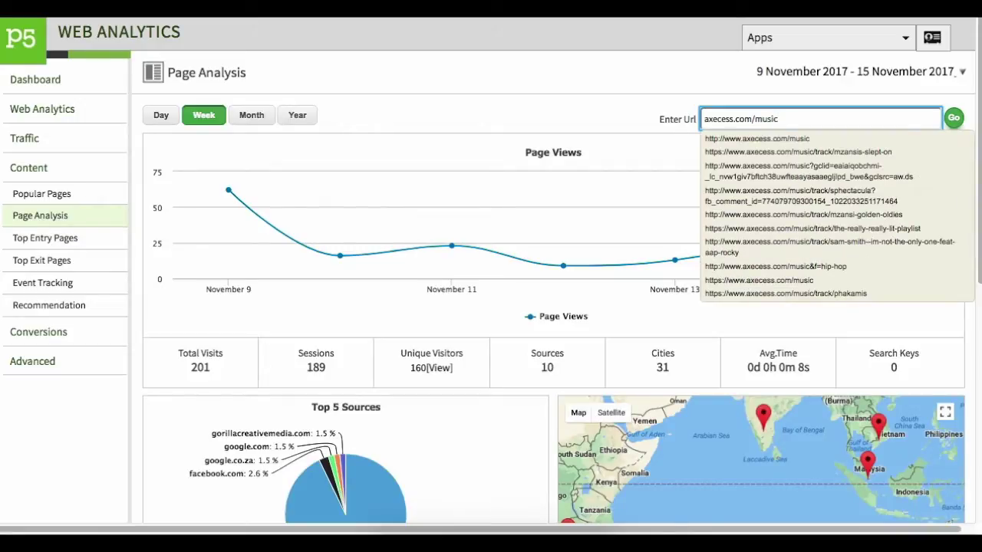
click(956, 119)
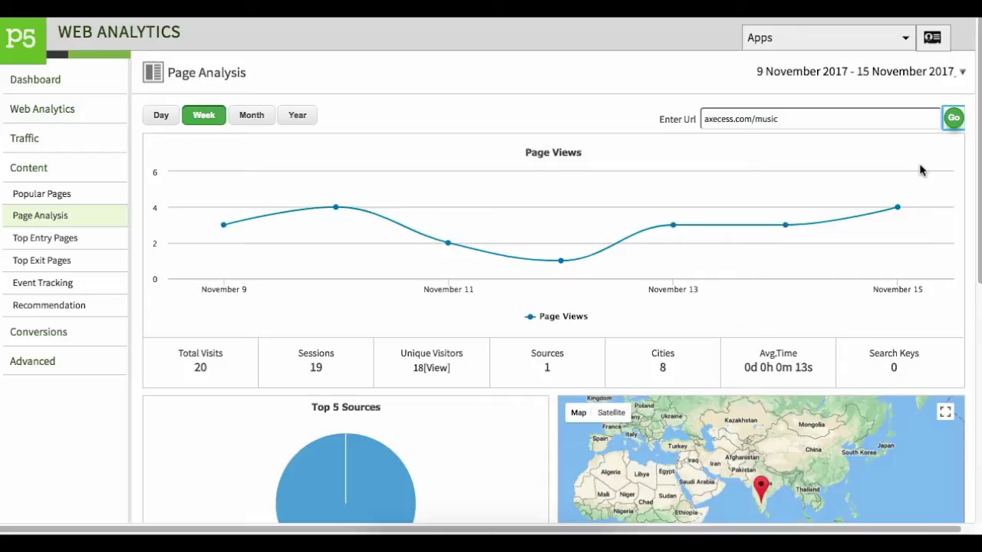
scroll(919, 168, down, 1)
scroll(844, 193, down, 3)
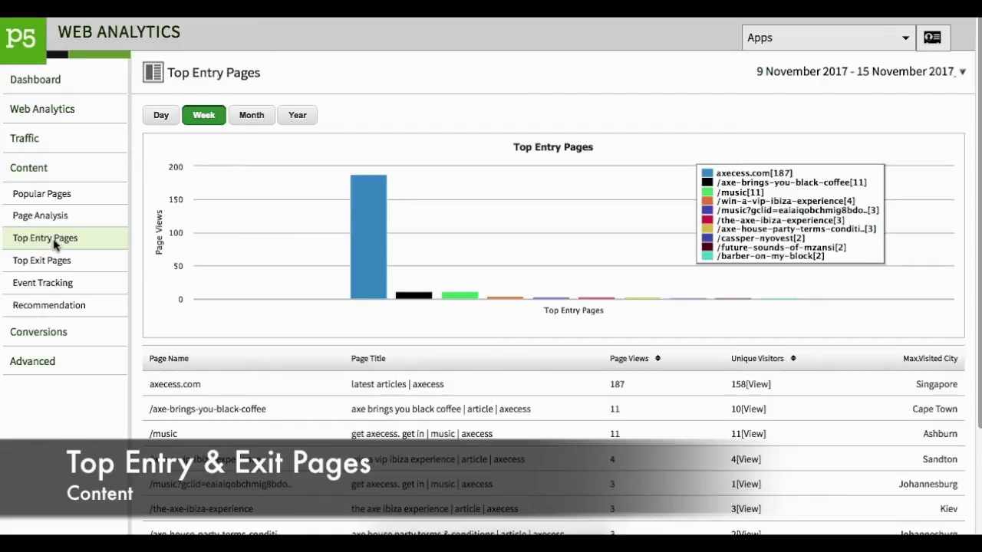
Step: View the Top Entry Pages report in the Content section
click(48, 240)
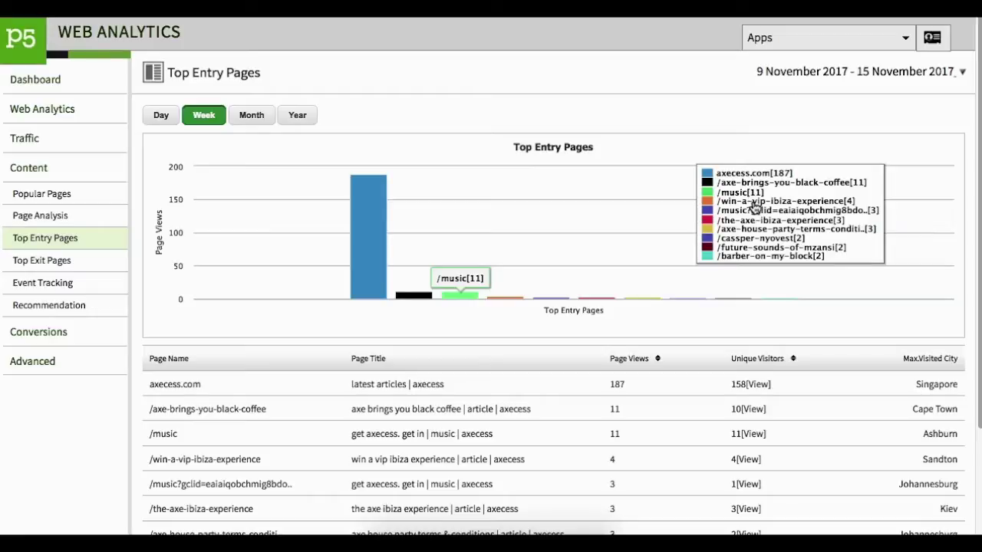
Step: View the Top Exit Pages report, and examine the page-to-page percentages in the Recommendation matrix
click(54, 263)
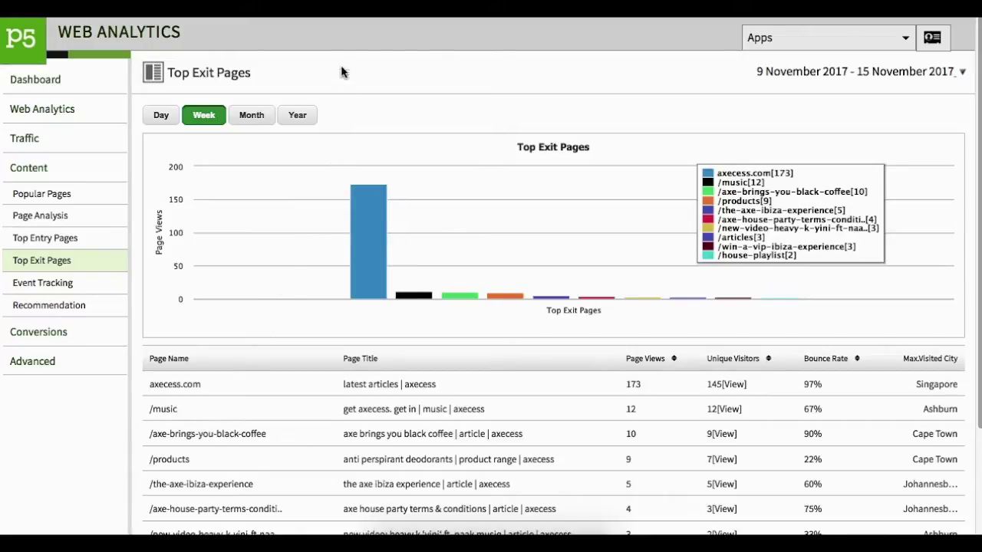
click(51, 309)
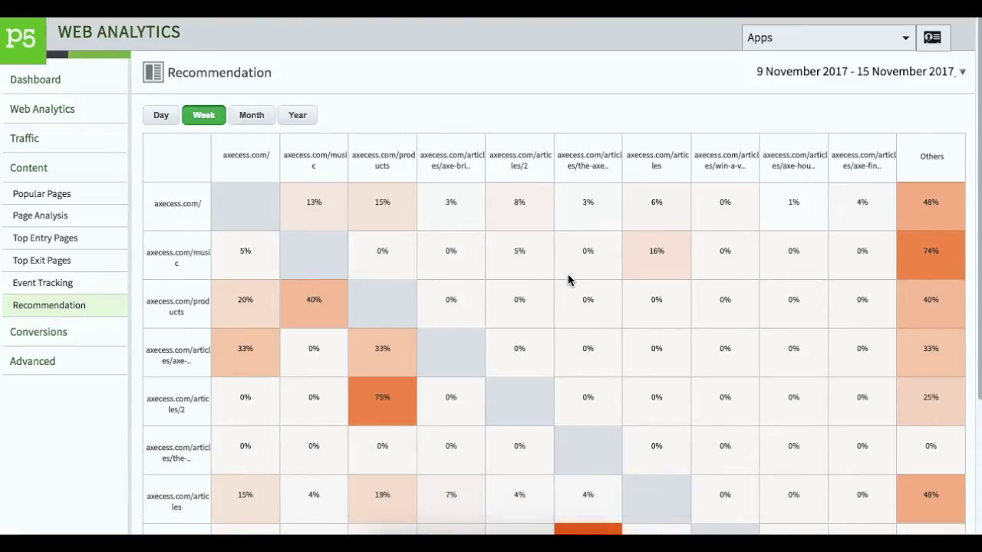
scroll(568, 280, down, 1)
scroll(567, 280, down, 1)
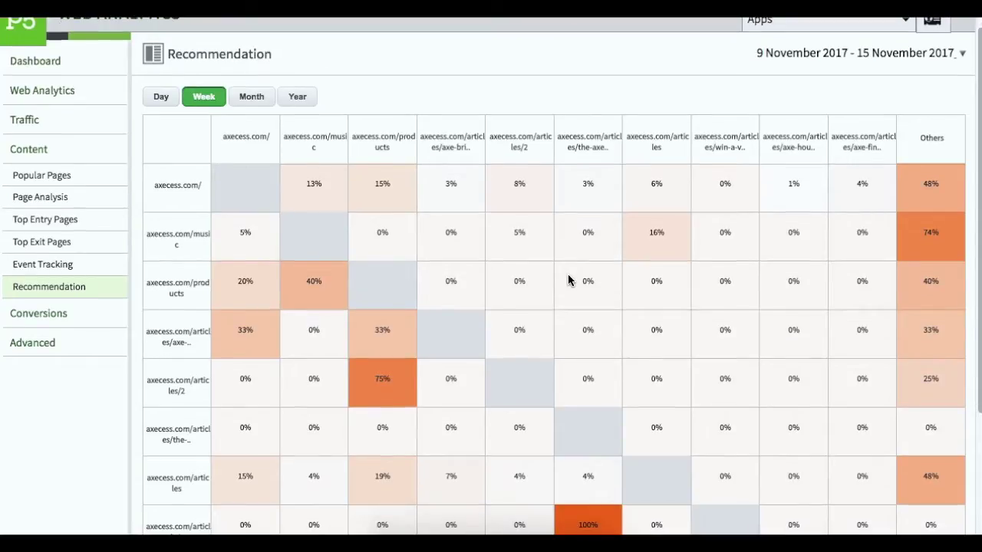
scroll(568, 280, down, 2)
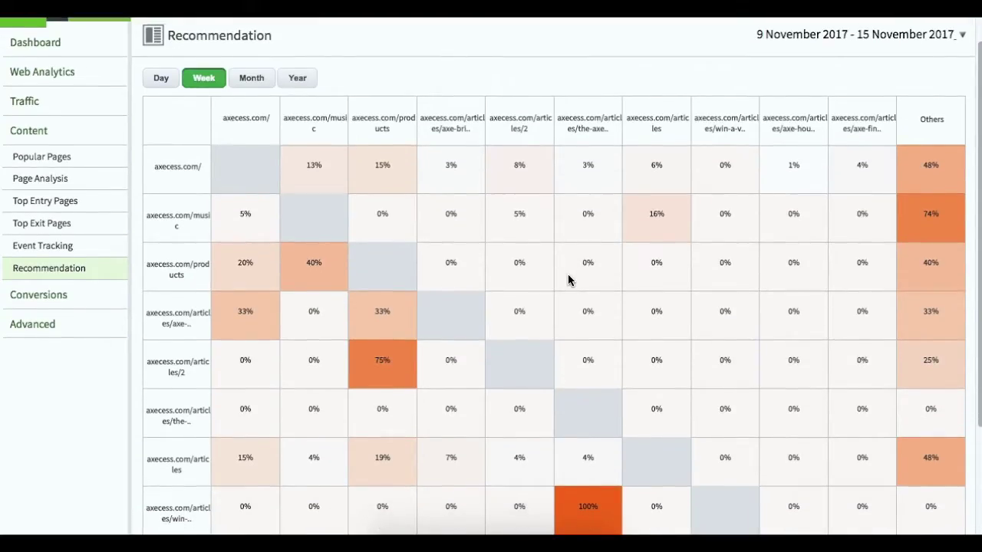
scroll(568, 280, down, 3)
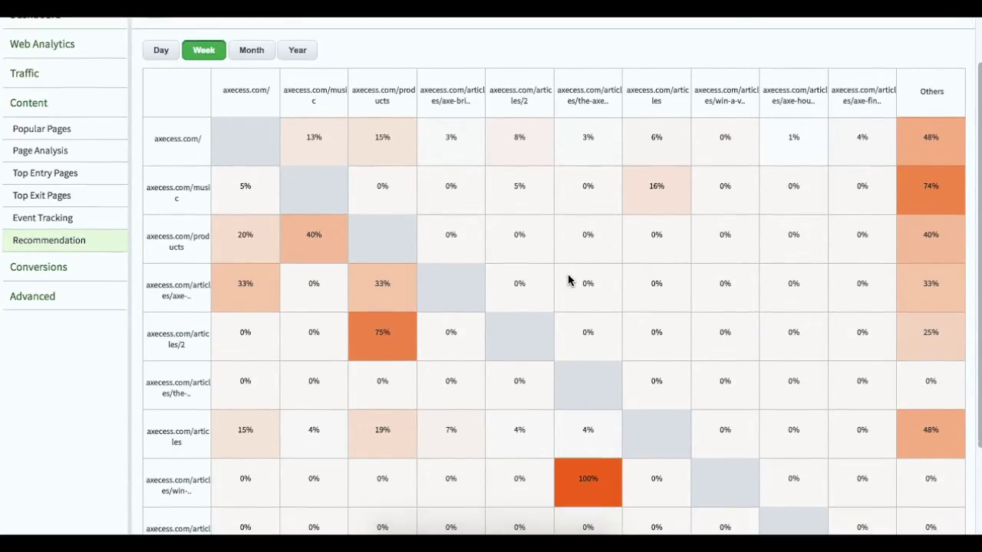
scroll(568, 280, down, 8)
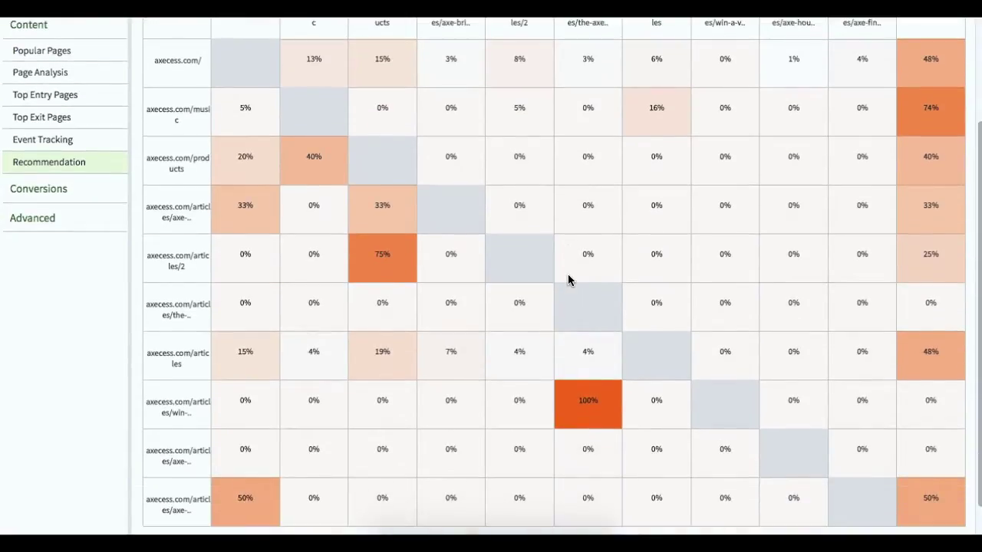
scroll(568, 277, up, 15)
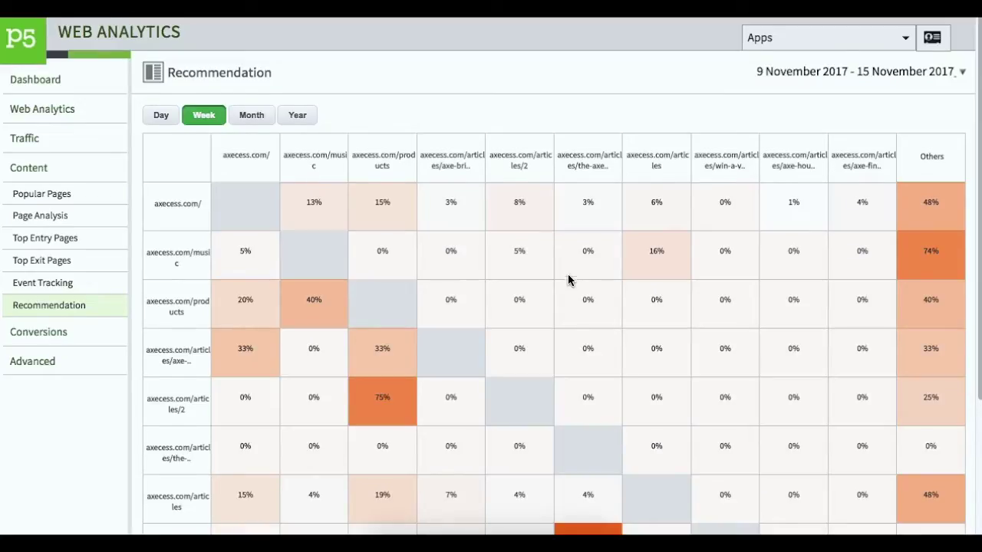
scroll(567, 274, down, 2)
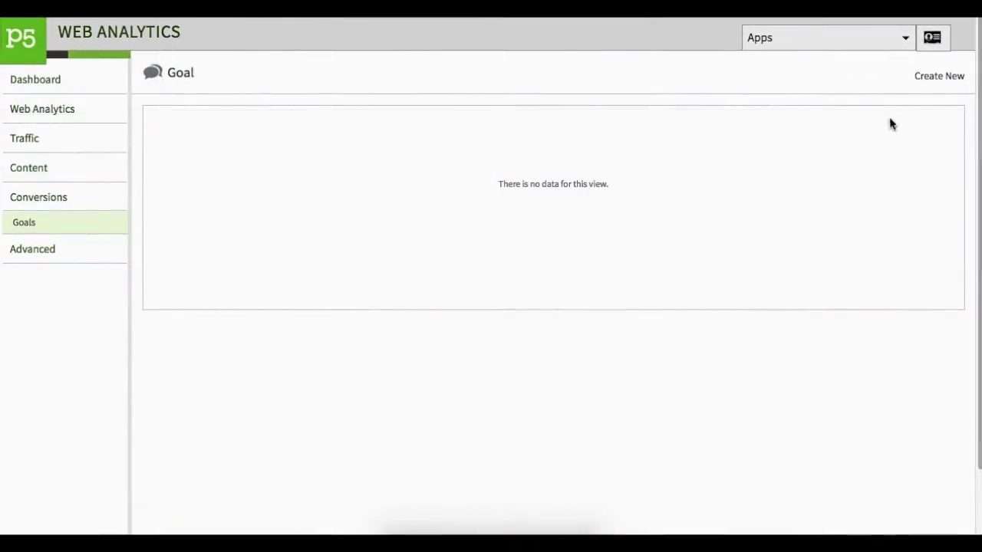
click(930, 77)
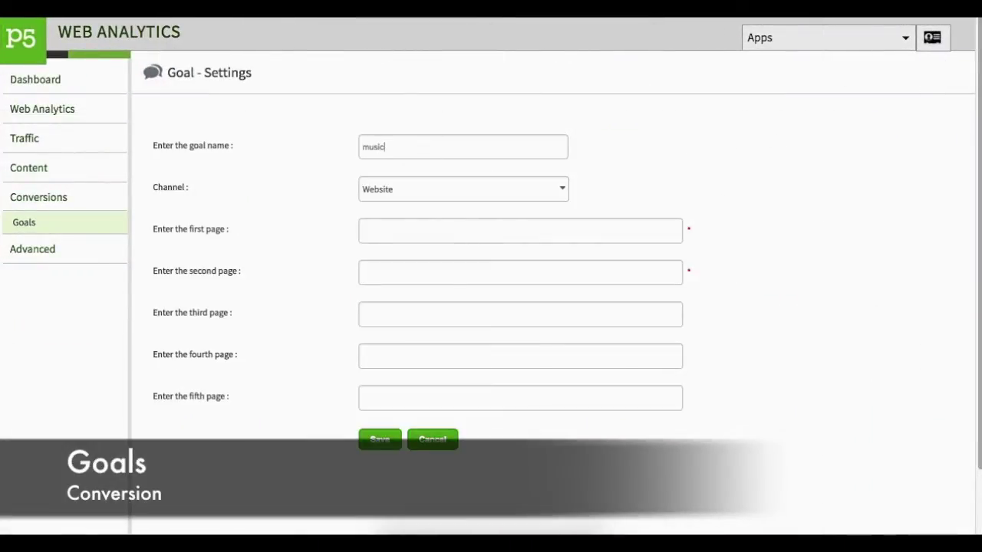
text(music_products)
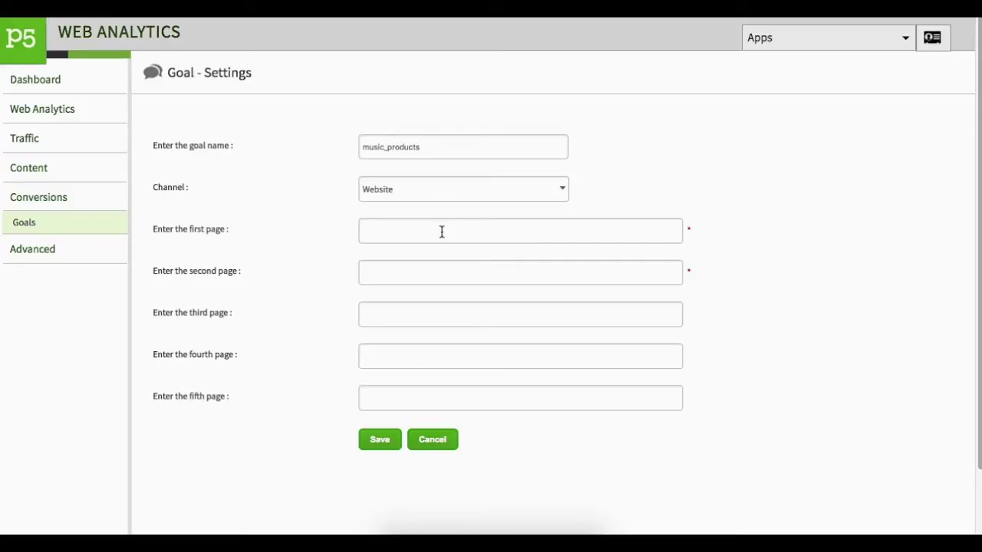
key(Down)
key(Escape)
key(Down)
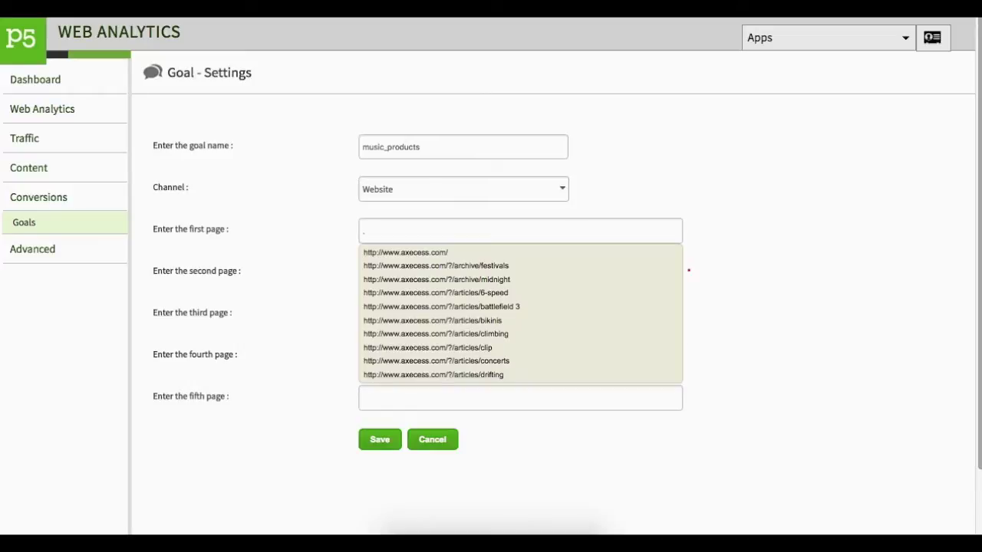
click(442, 253)
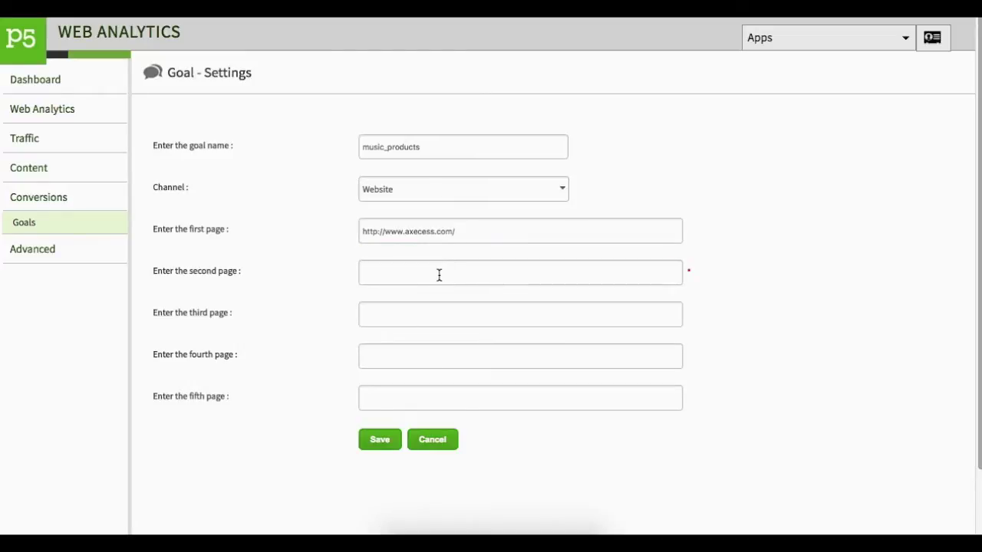
text(music)
click(427, 345)
click(429, 318)
text(products)
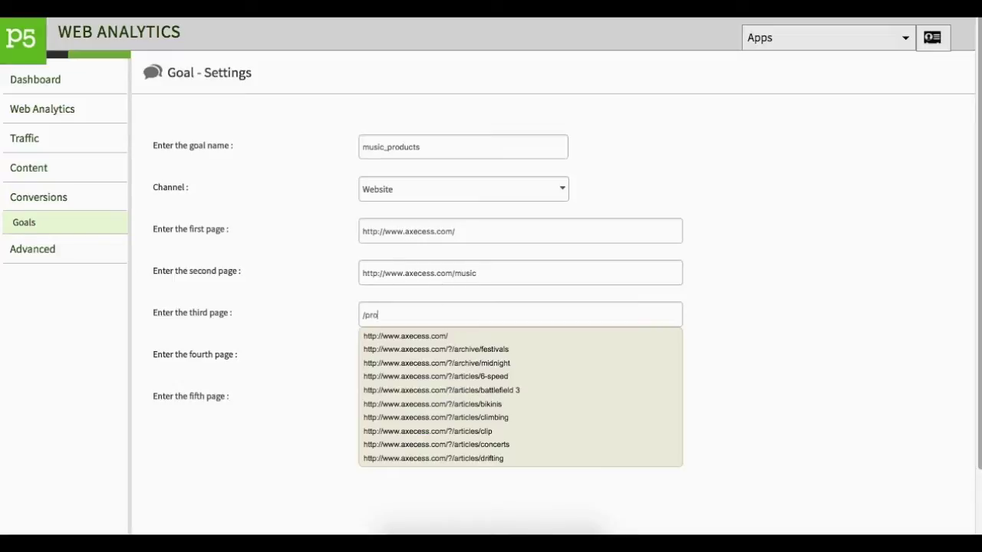
click(424, 352)
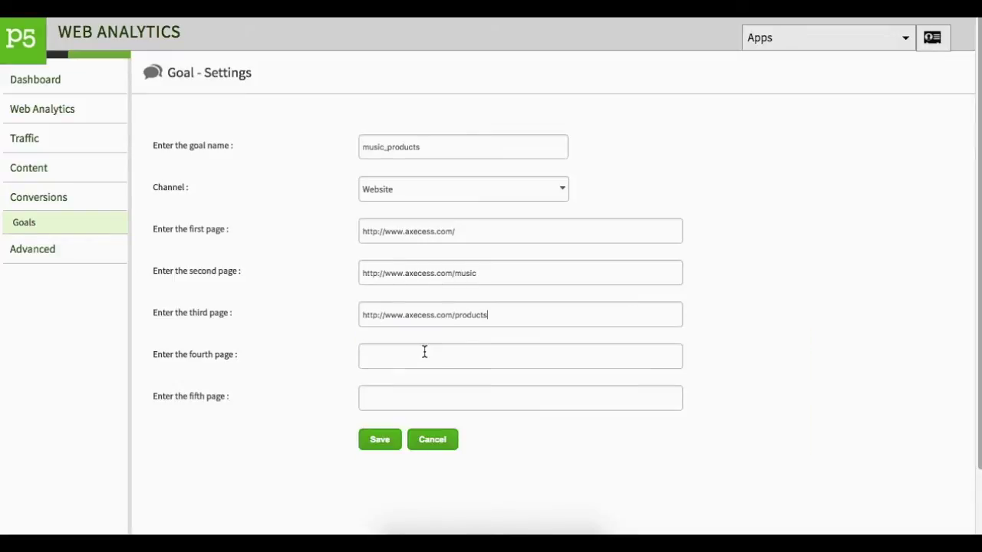
click(379, 441)
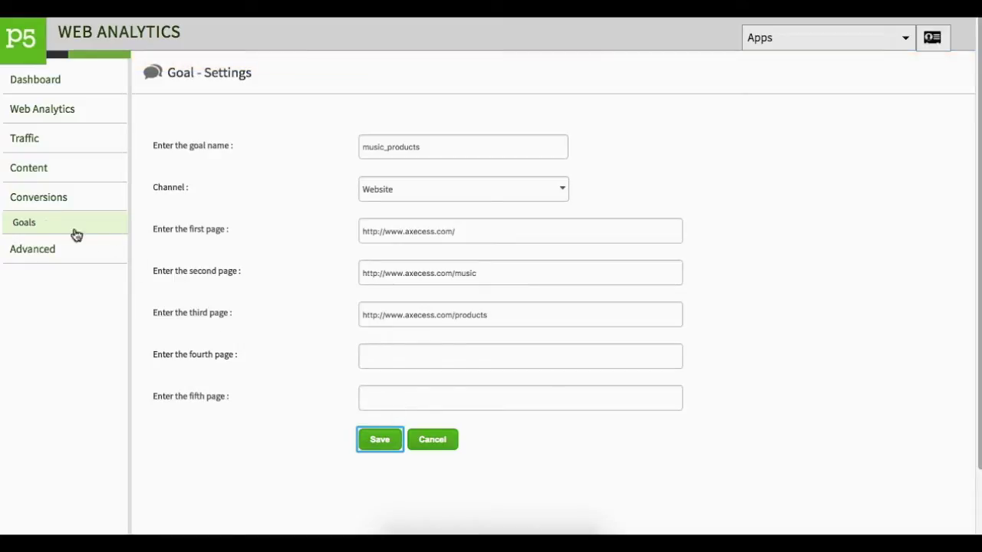
Step: Examine the Forward Goal funnel and its table for the music_products goal
click(26, 222)
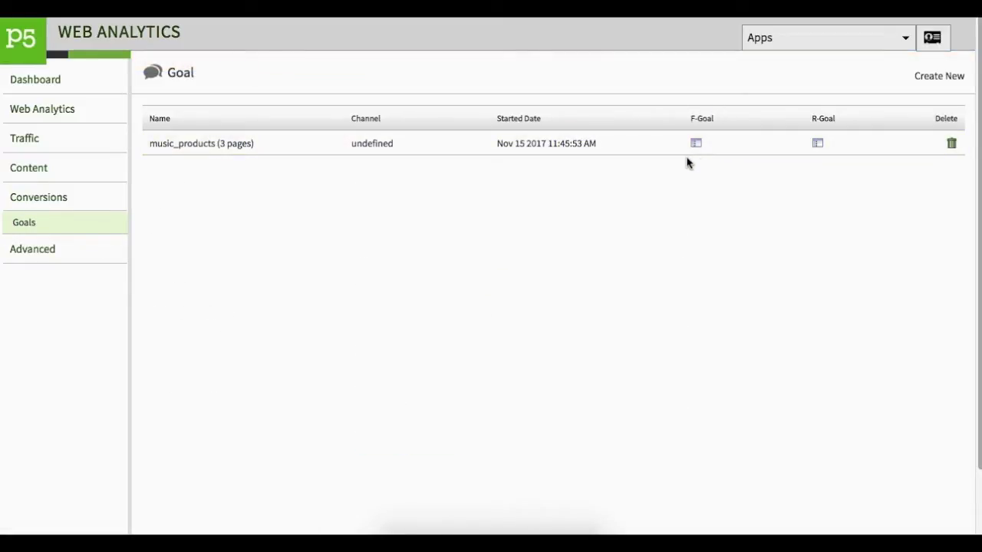
triple_click(803, 125)
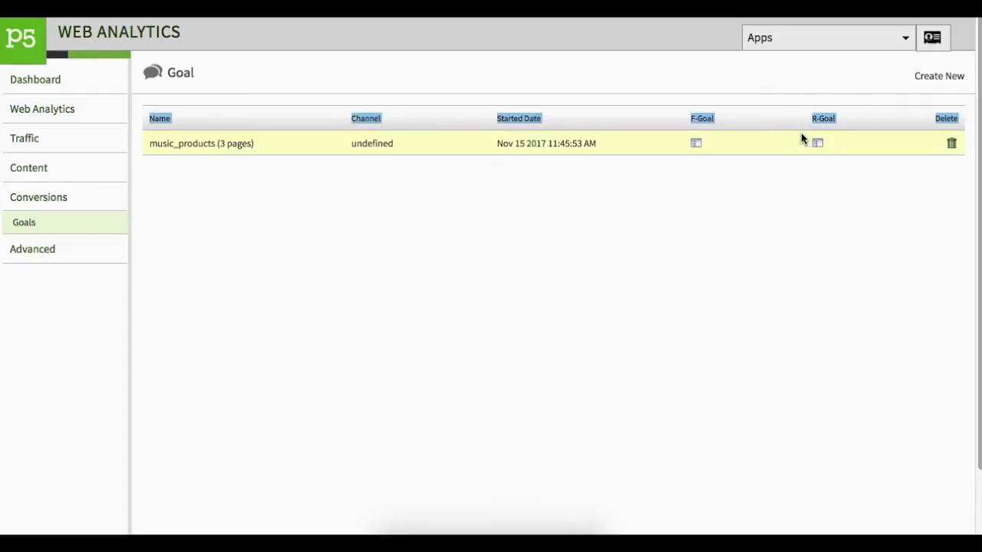
click(695, 143)
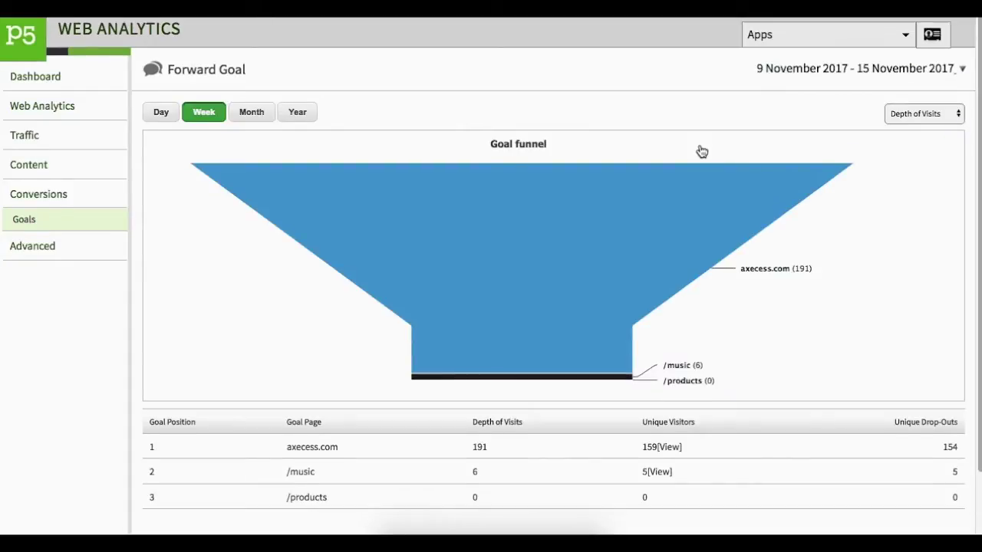
scroll(702, 151, down, 2)
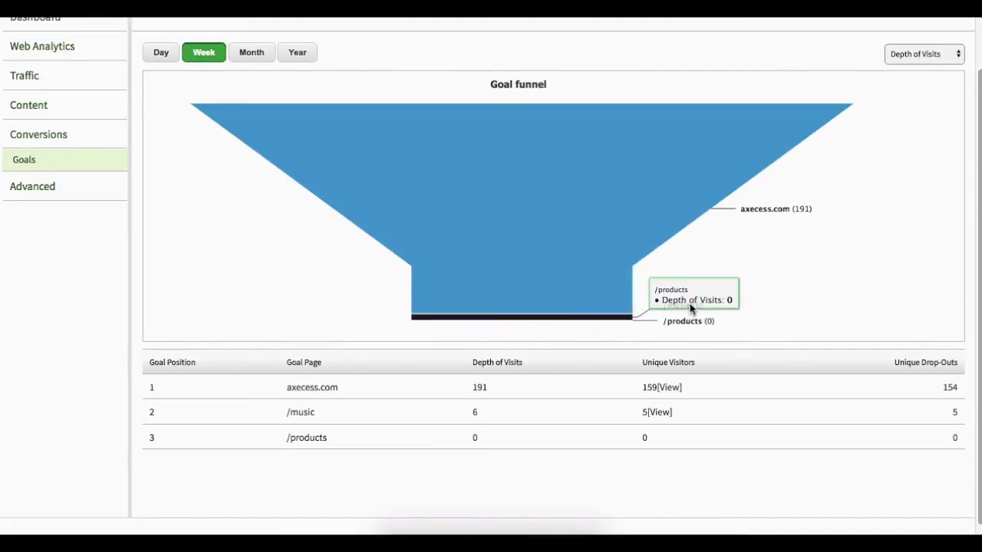
scroll(746, 253, up, 2)
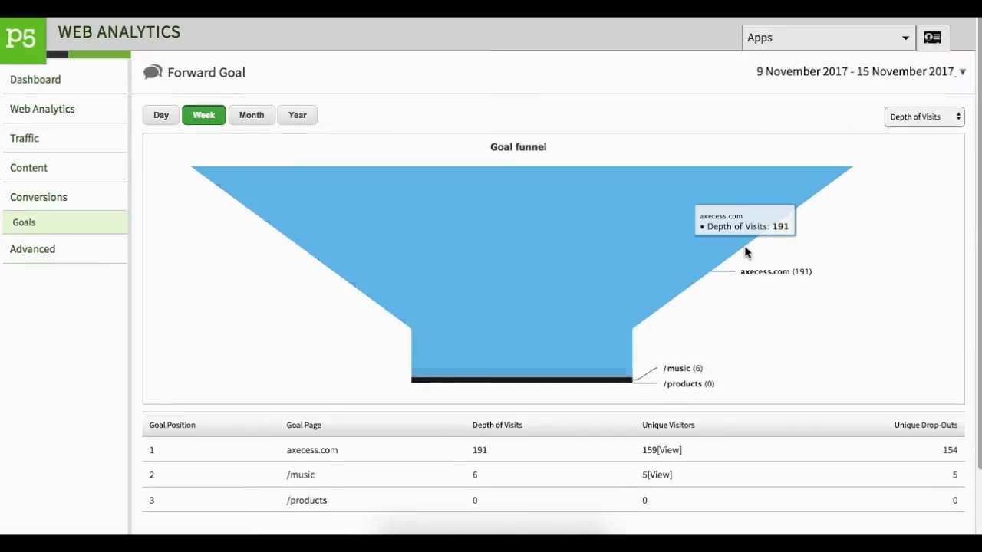
Step: Examine the Reverse Goal diagram of paths leading to the products page for the music_products goal
click(29, 229)
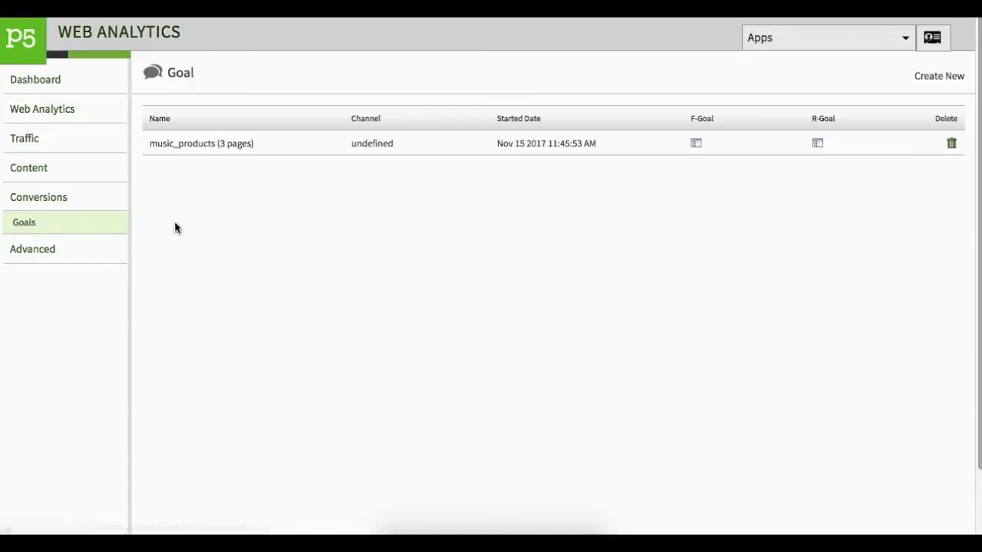
click(818, 143)
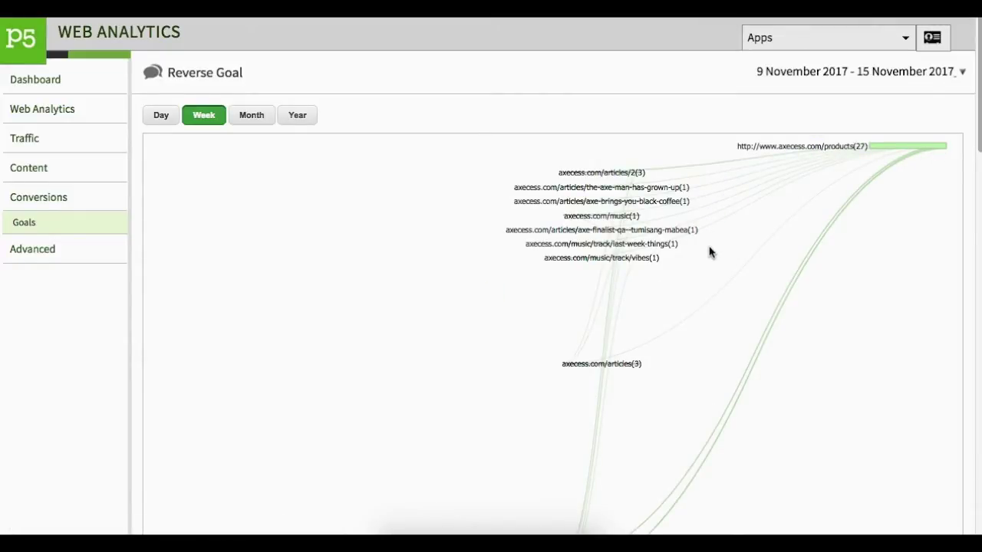
scroll(710, 253, down, 3)
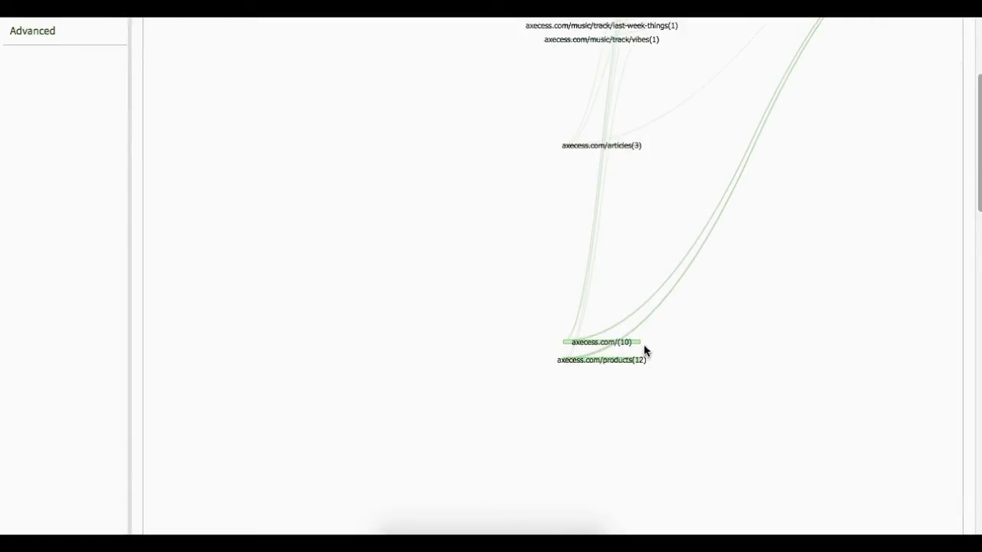
scroll(642, 347, up, 3)
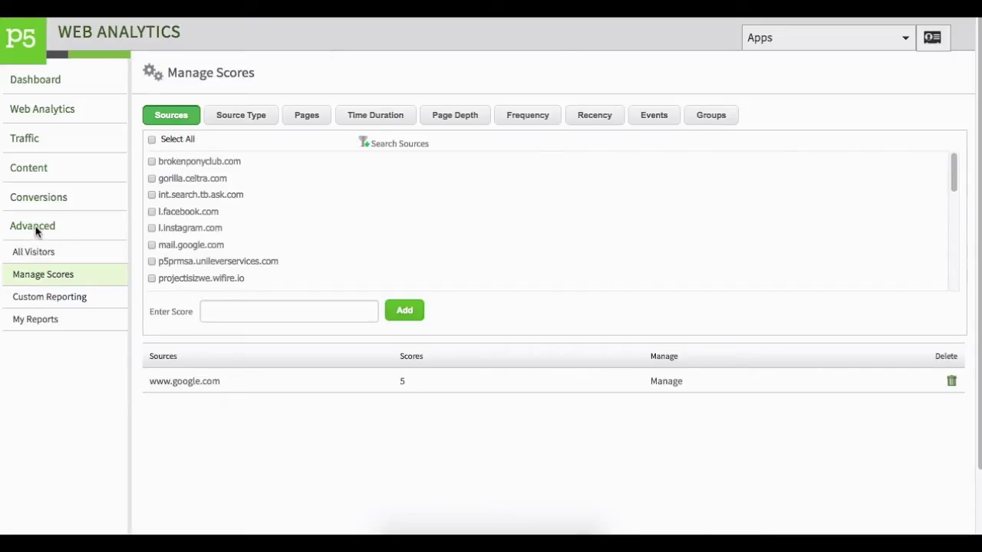
Step: View All Visitors in the Advanced section
click(30, 230)
click(32, 232)
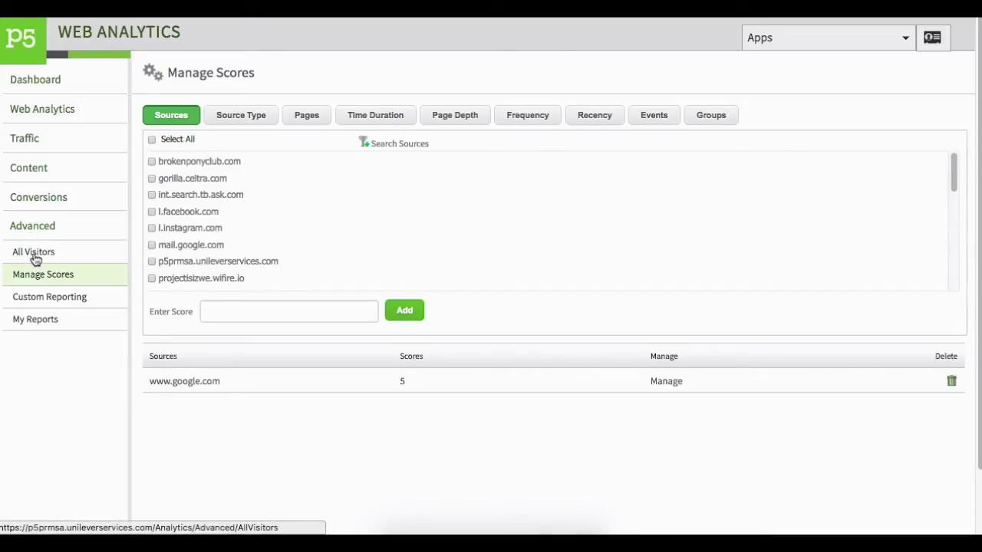
click(34, 255)
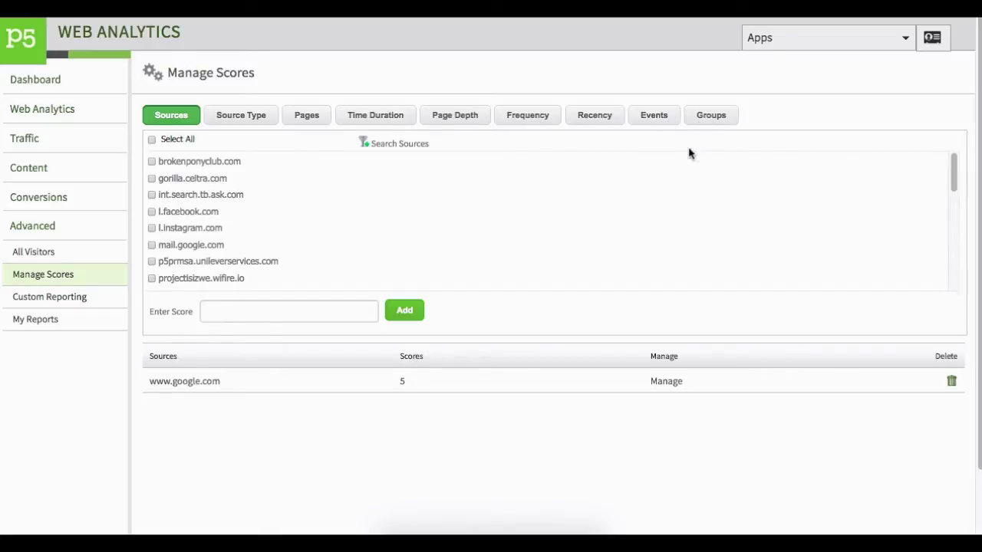
Step: Find the /articles page in the page scores of Manage Scores, and add it with a score of 100
click(303, 116)
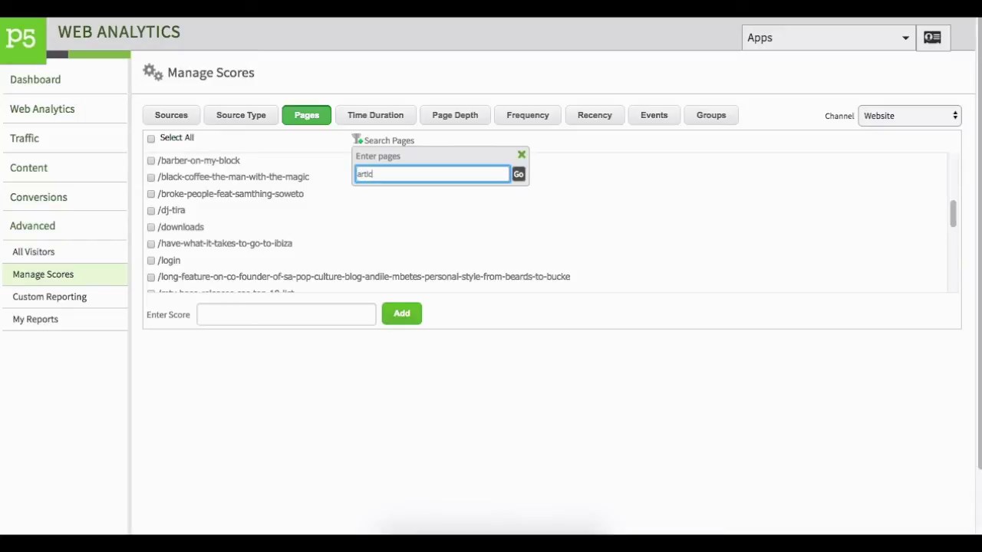
click(518, 175)
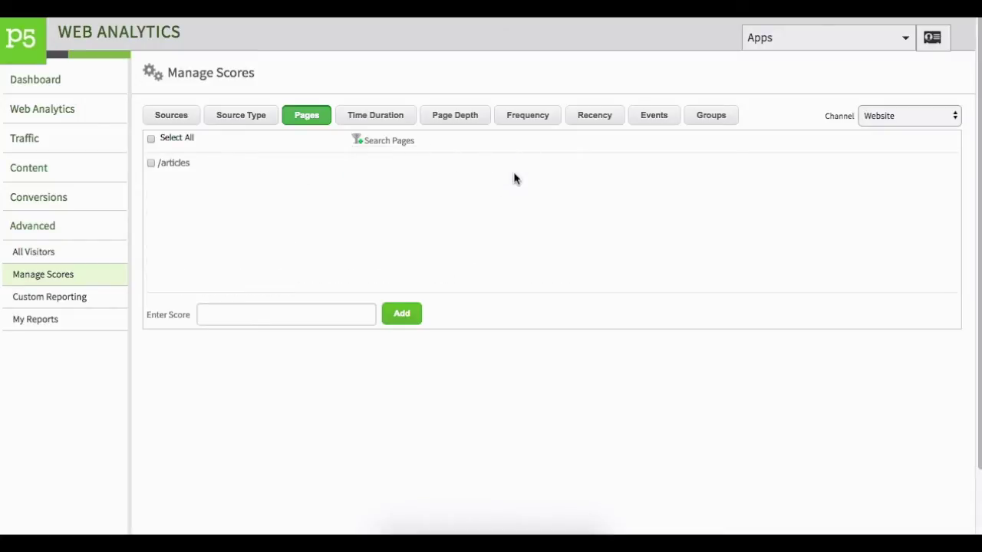
click(151, 163)
click(401, 315)
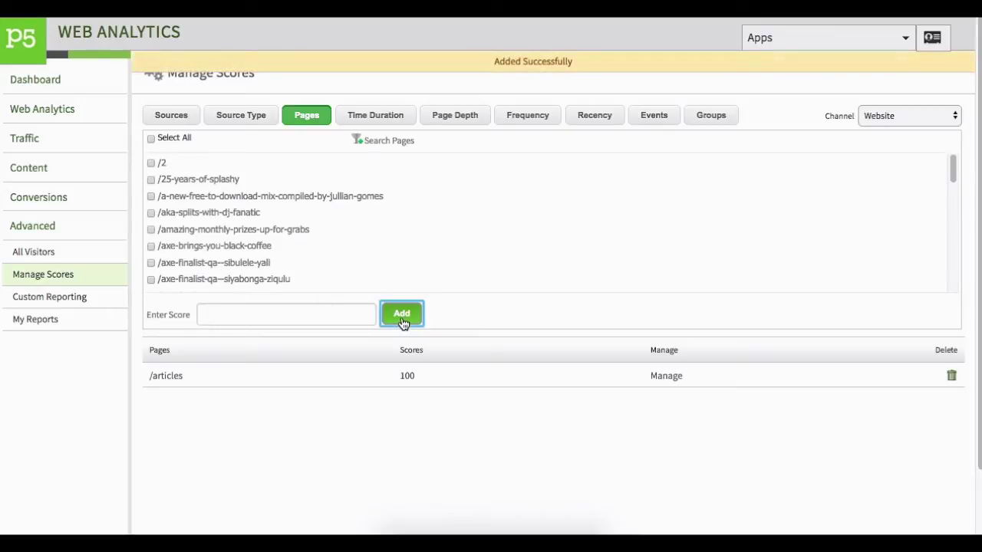
Step: Add page scores of 1000 for /music and 10000 for /products, finding each page by search
click(384, 141)
double_click(376, 175)
text(music)
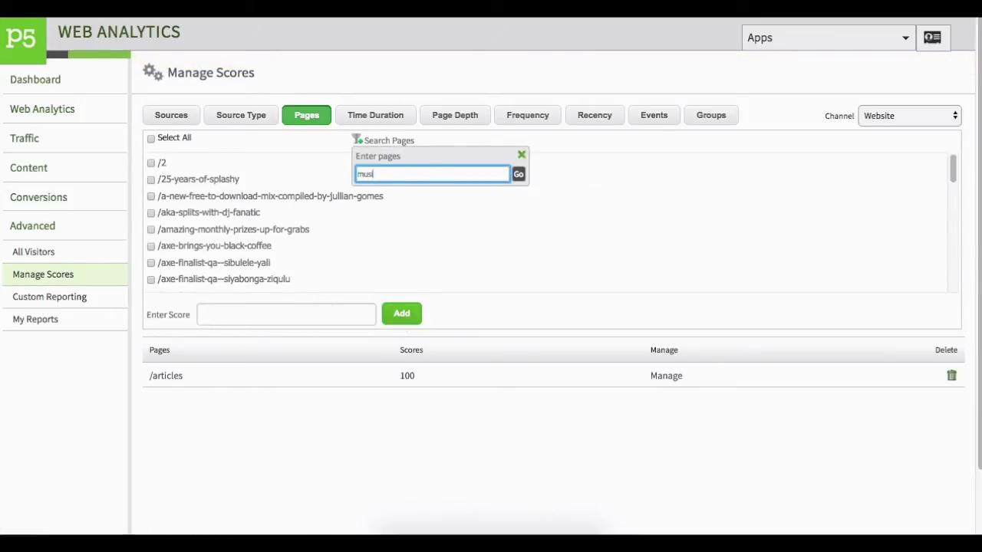
click(517, 176)
click(151, 164)
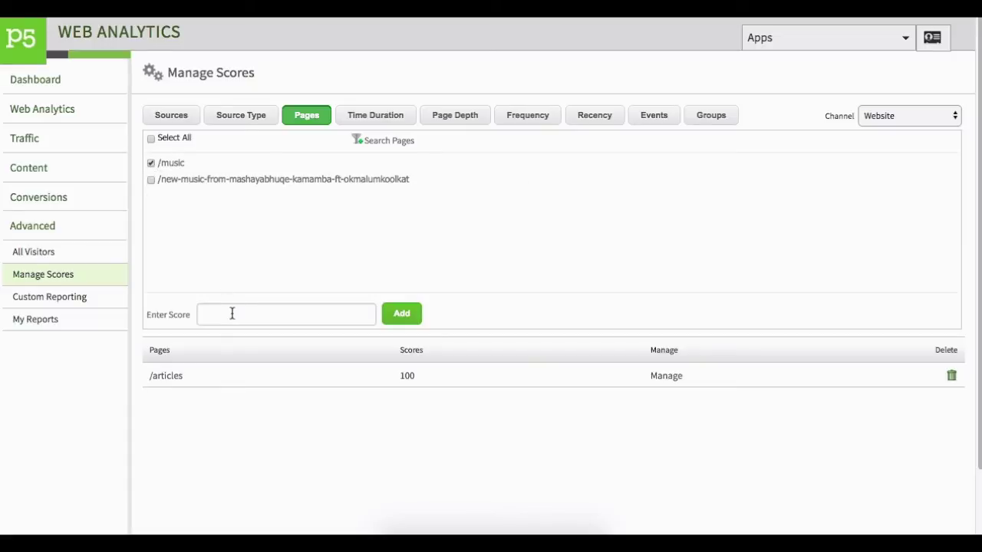
click(231, 314)
text(1000)
click(402, 314)
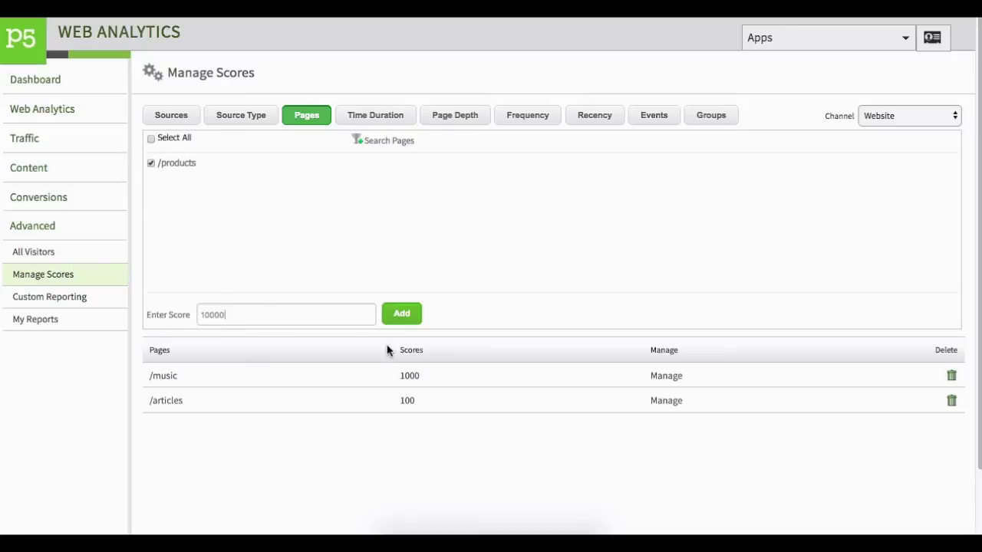
click(413, 321)
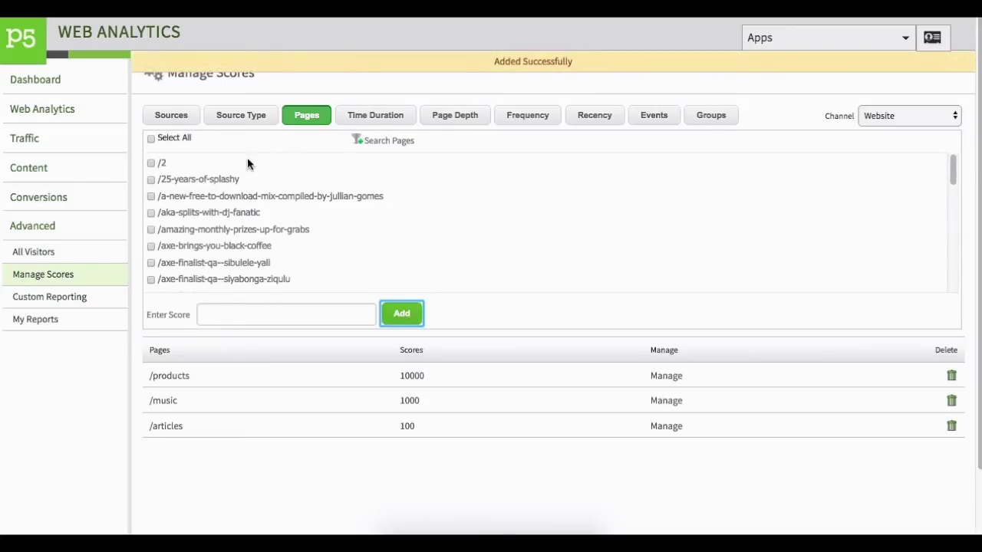
click(362, 142)
drag(398, 176, 343, 179)
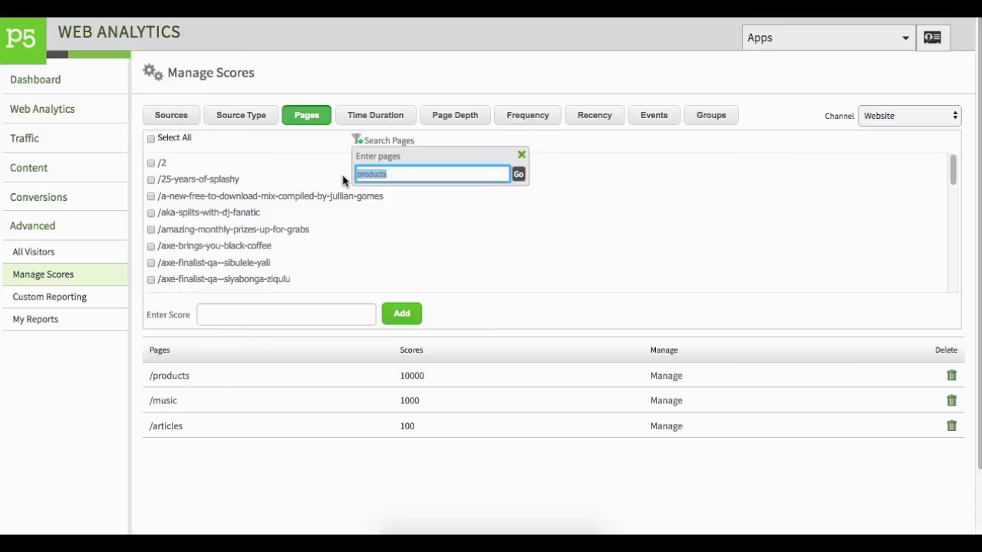
text(home)
Step: View the Visitors report with each visitor's score in the Web Analytics section
click(42, 109)
click(23, 137)
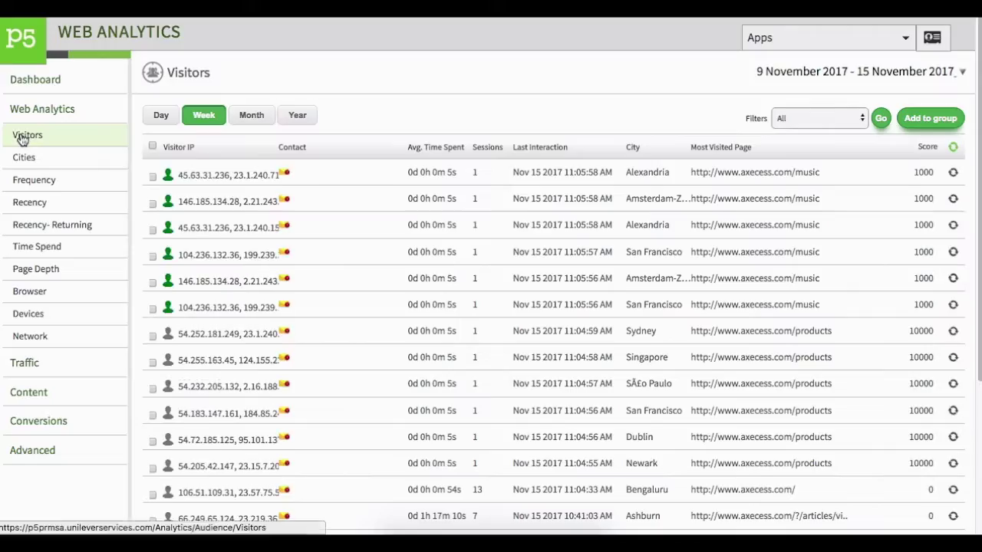
Step: Refresh the scores of all visitors in the Visitors report, then those of individual visitors further down the list
click(953, 147)
scroll(951, 176, down, 4)
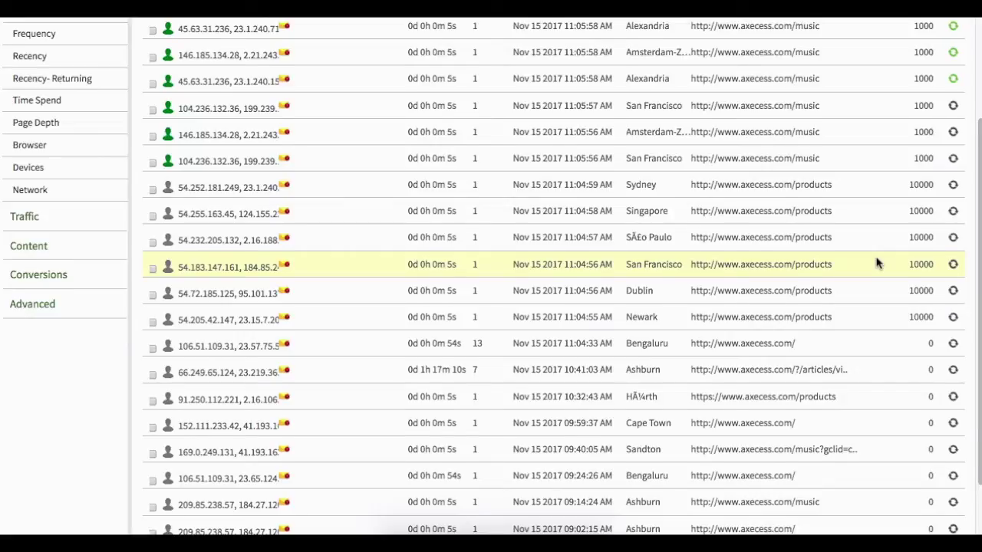
scroll(877, 263, down, 1)
click(952, 324)
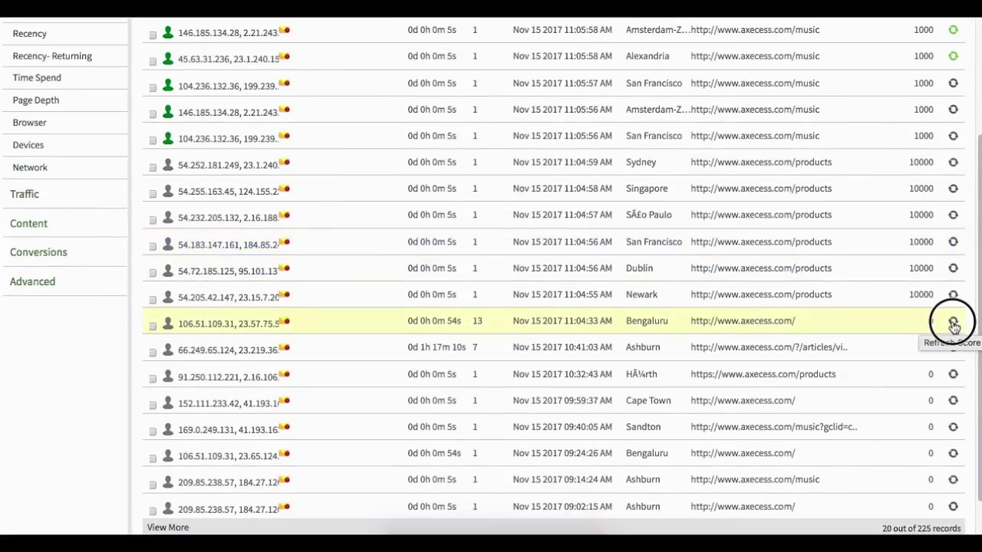
click(953, 296)
click(953, 348)
click(952, 374)
click(953, 400)
click(953, 427)
click(953, 453)
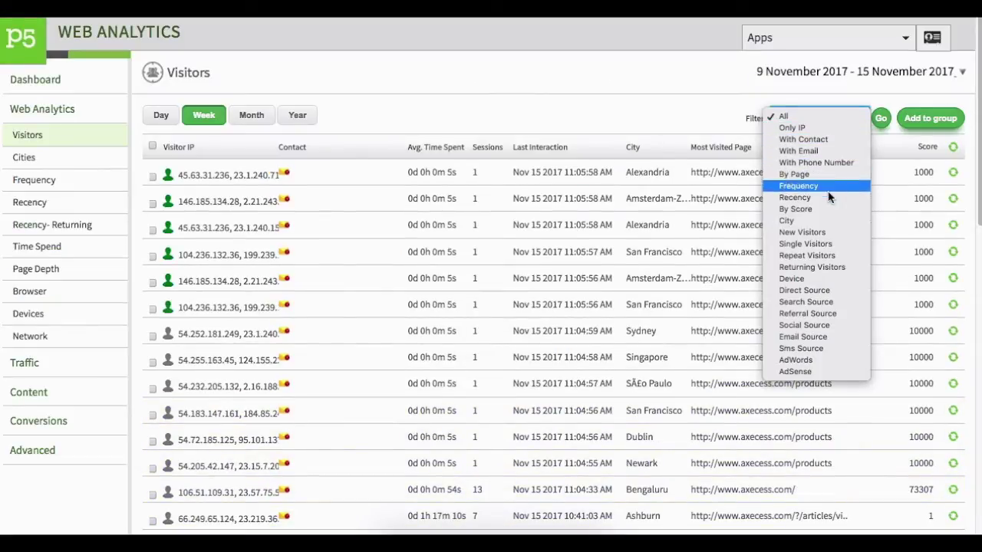
Step: Filter the visitors by a score of 1000, and then by a score of 10000
click(827, 210)
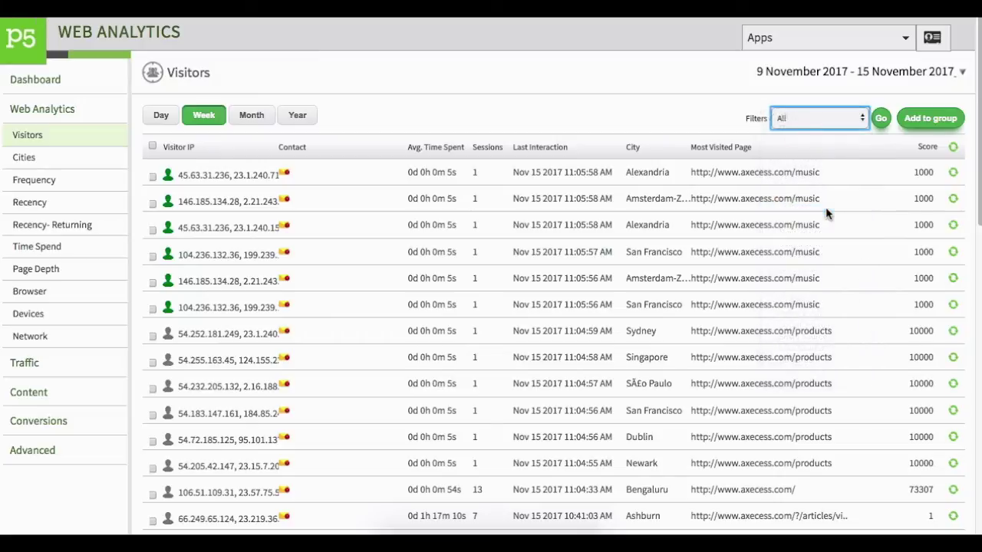
click(813, 118)
text(1000)
click(881, 118)
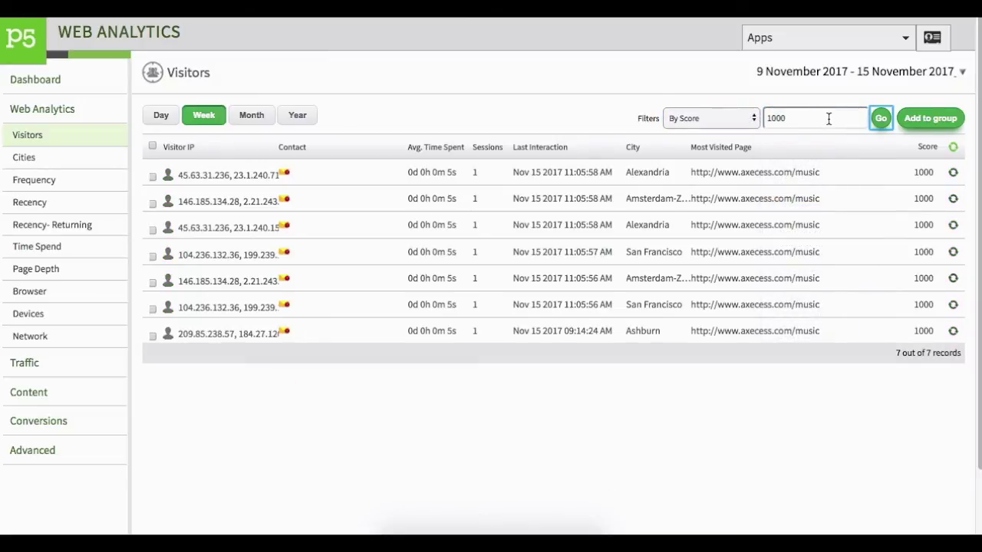
click(829, 118)
text(0)
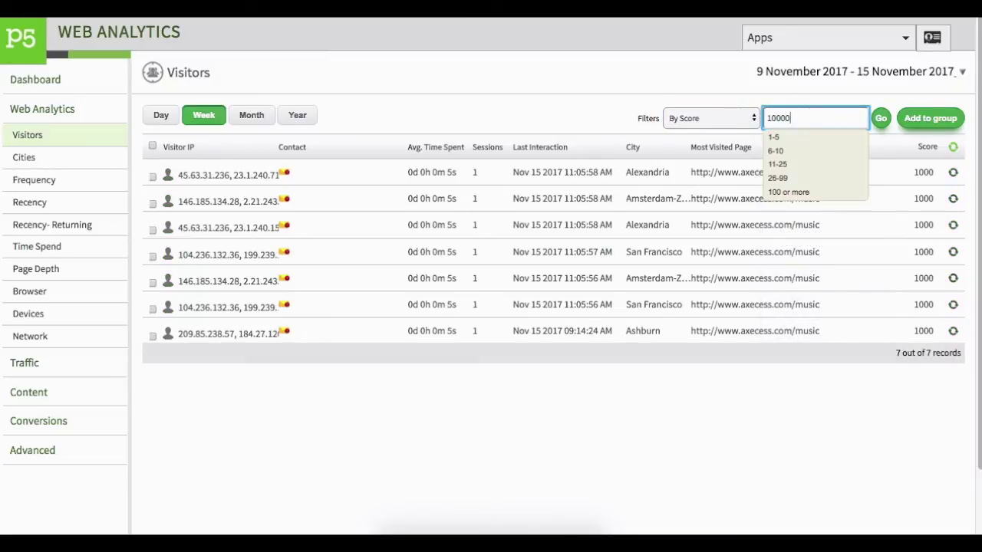
click(882, 120)
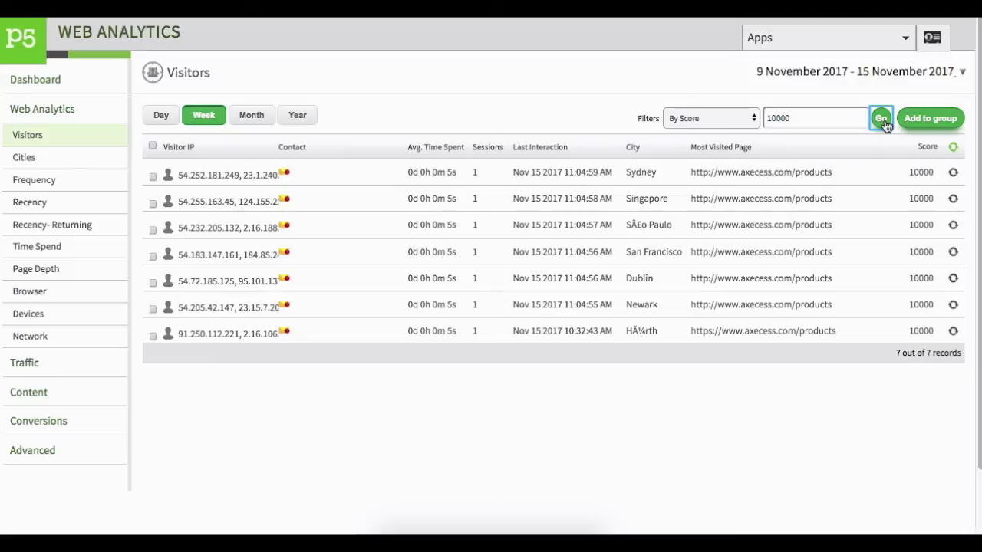
Step: Filter the visitors by a score of 1000, and choose Custom Campaign Contacts as the group for all of them
click(836, 118)
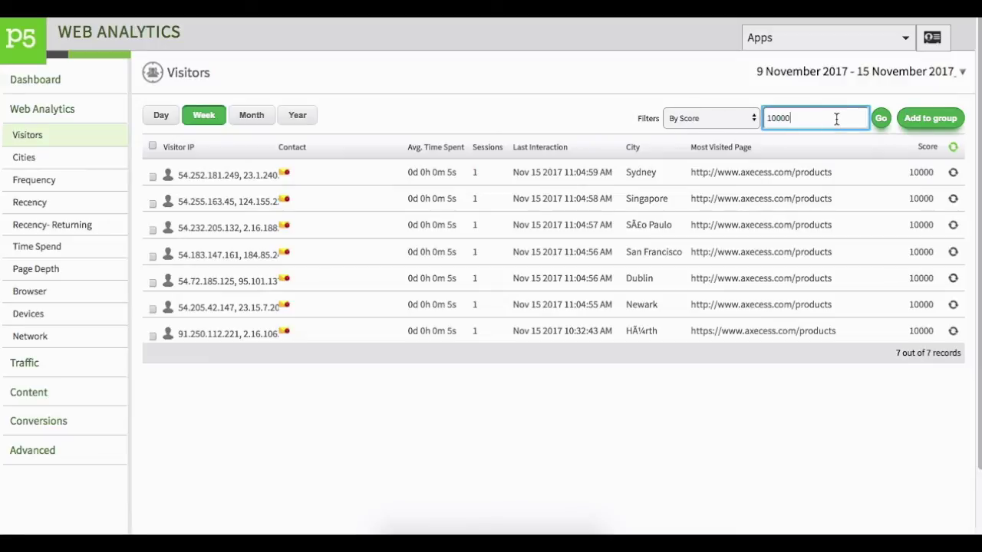
key(BackSpace)
click(882, 121)
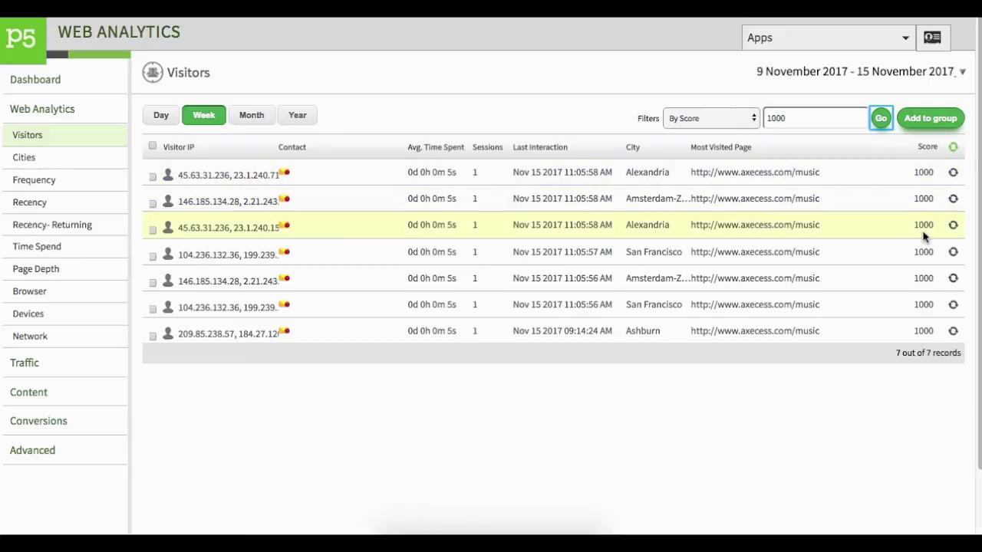
click(152, 145)
click(939, 121)
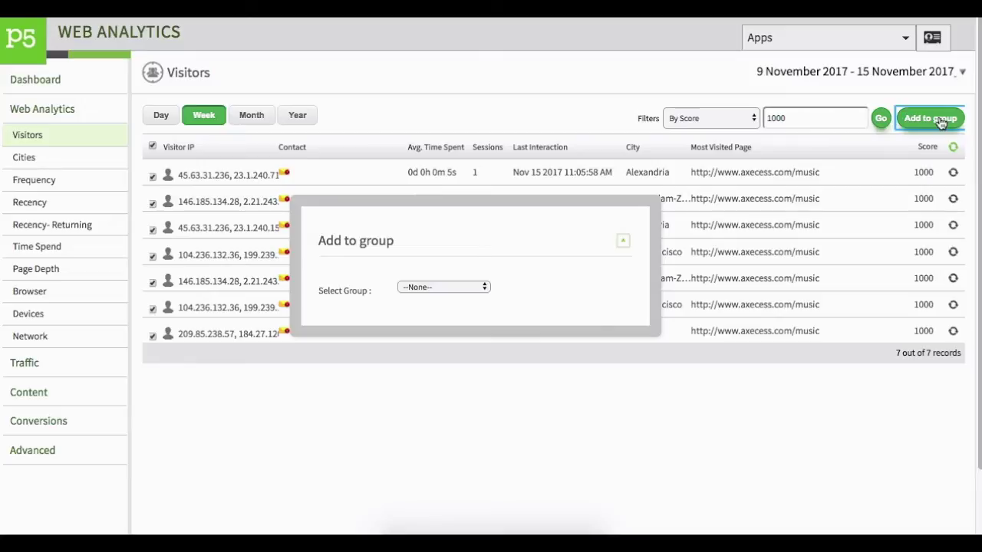
click(485, 289)
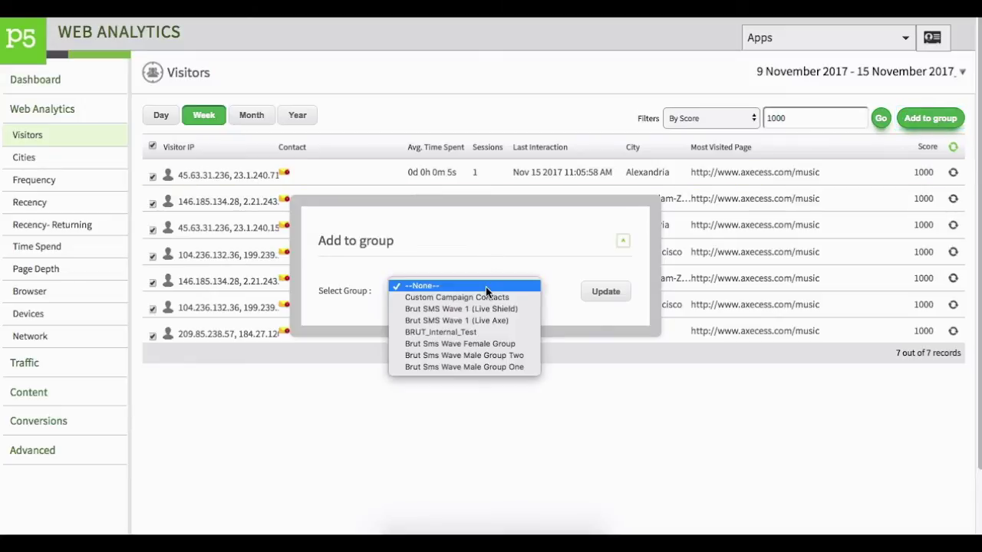
click(486, 299)
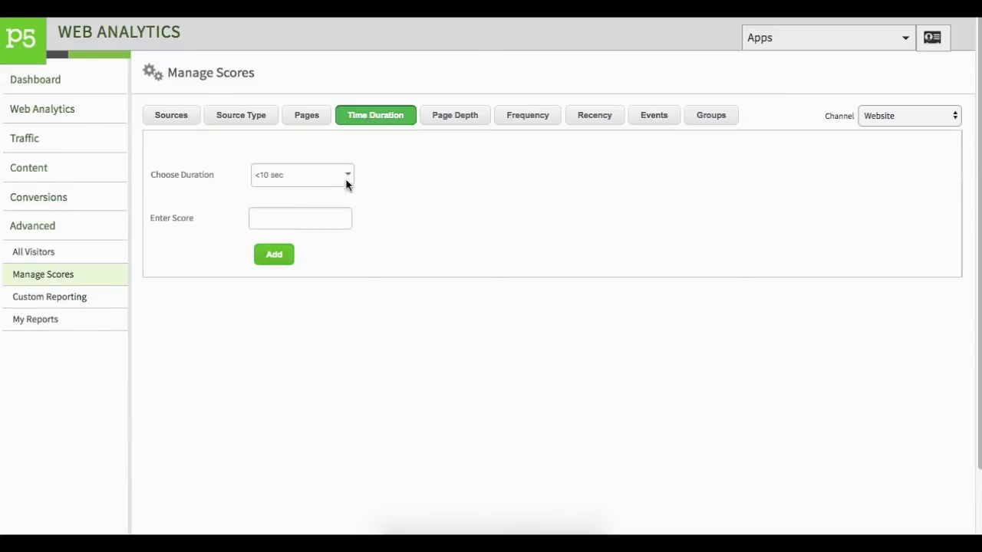
Step: Examine the scoring options for time duration, page depth, frequency, recency, events and groups, selecting Brut Sms Wave Male Group Two among the groups
click(346, 180)
click(461, 119)
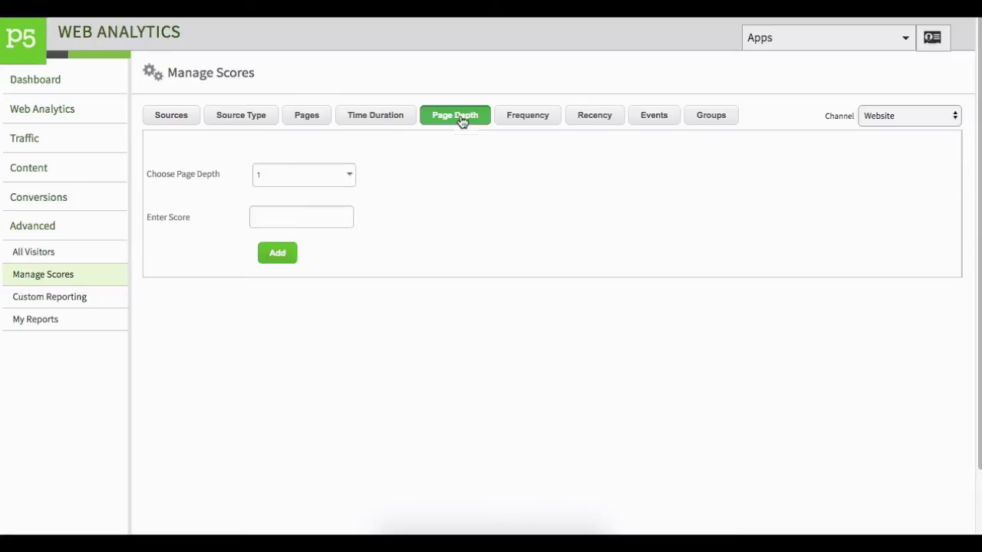
click(314, 177)
click(537, 117)
click(346, 174)
click(591, 119)
click(592, 117)
click(651, 119)
click(710, 118)
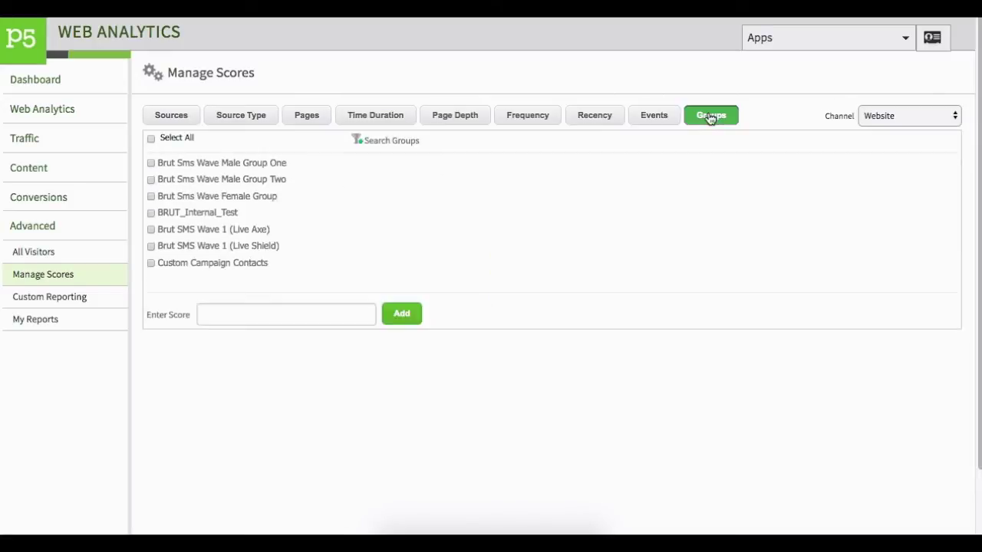
click(152, 181)
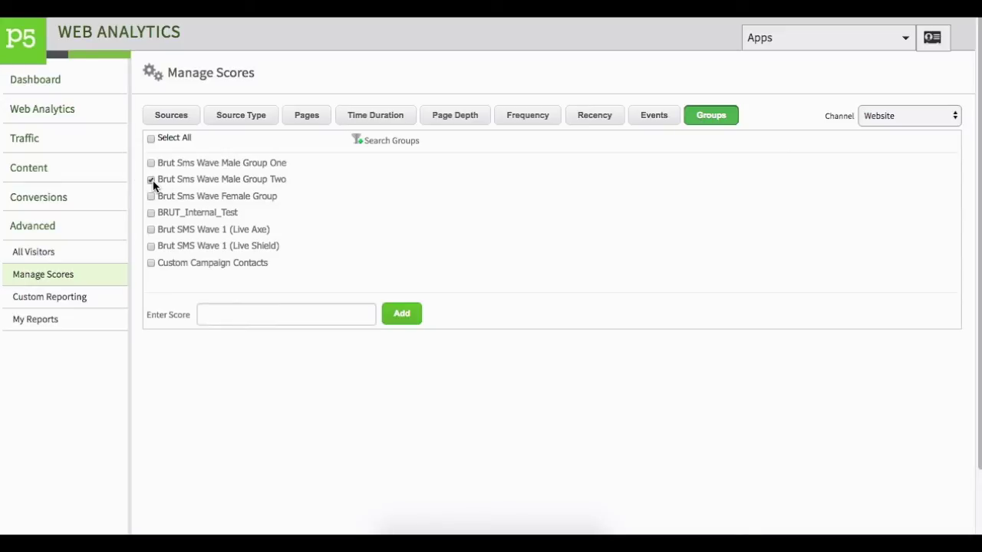
Step: Start a custom report titled music that selects the Page Name column with the value /music
click(50, 297)
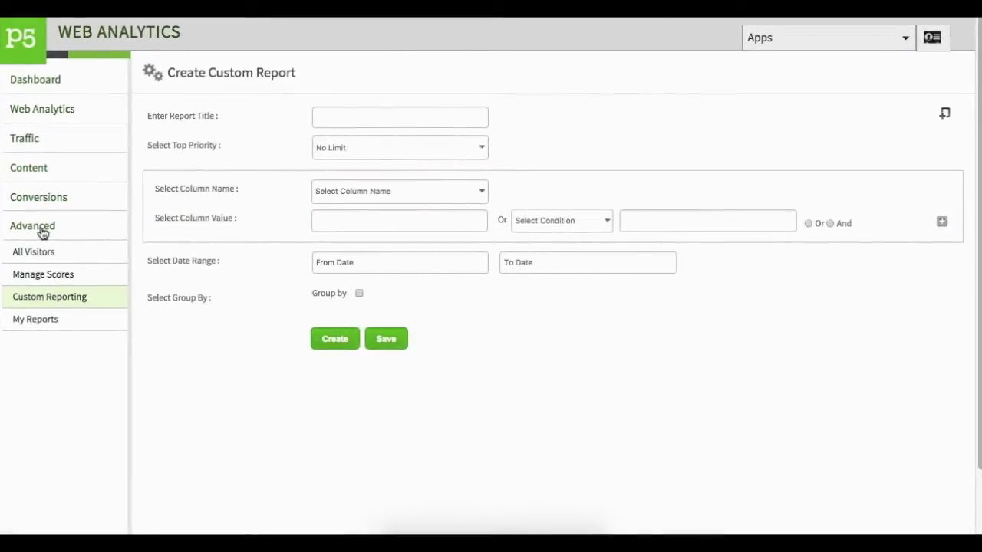
click(355, 123)
text(music)
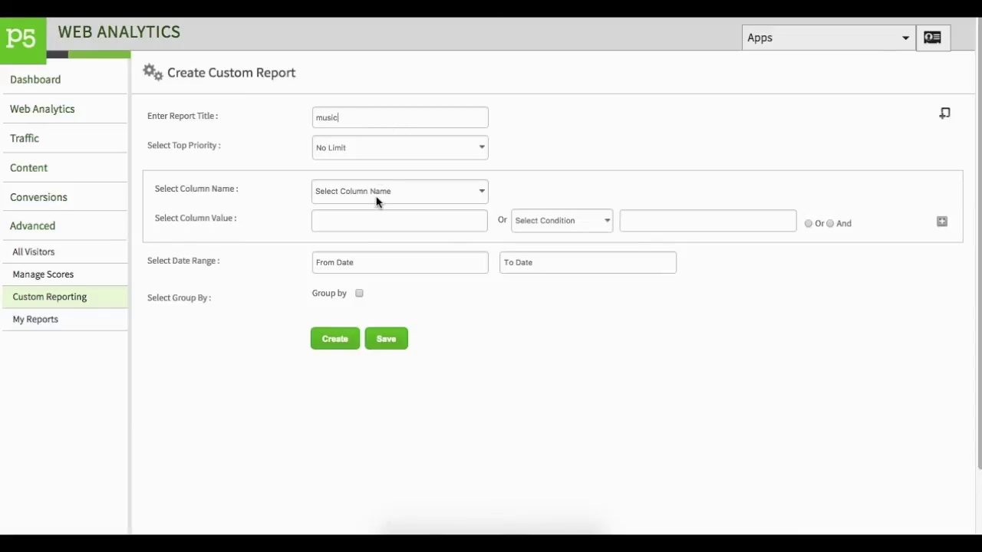
click(376, 201)
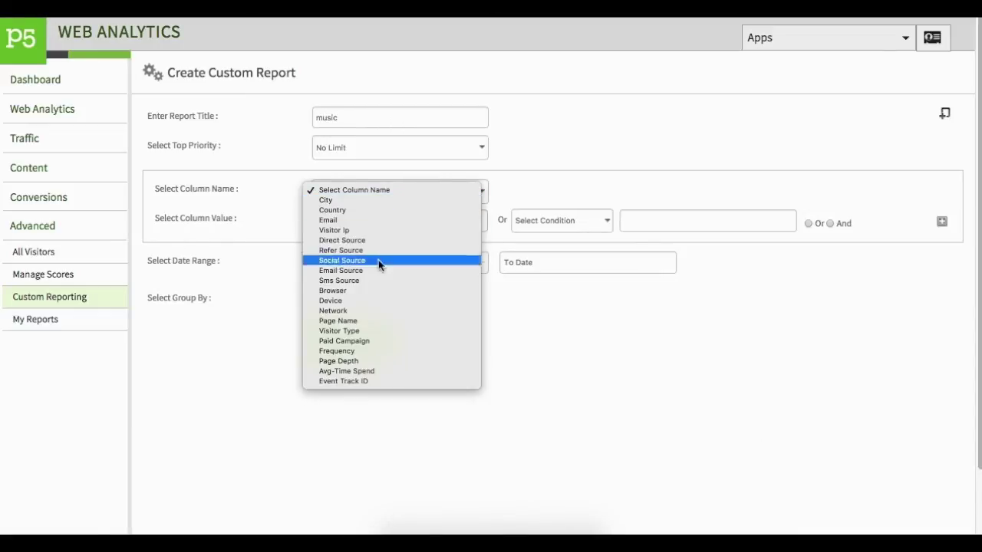
click(376, 320)
text(music)
click(366, 272)
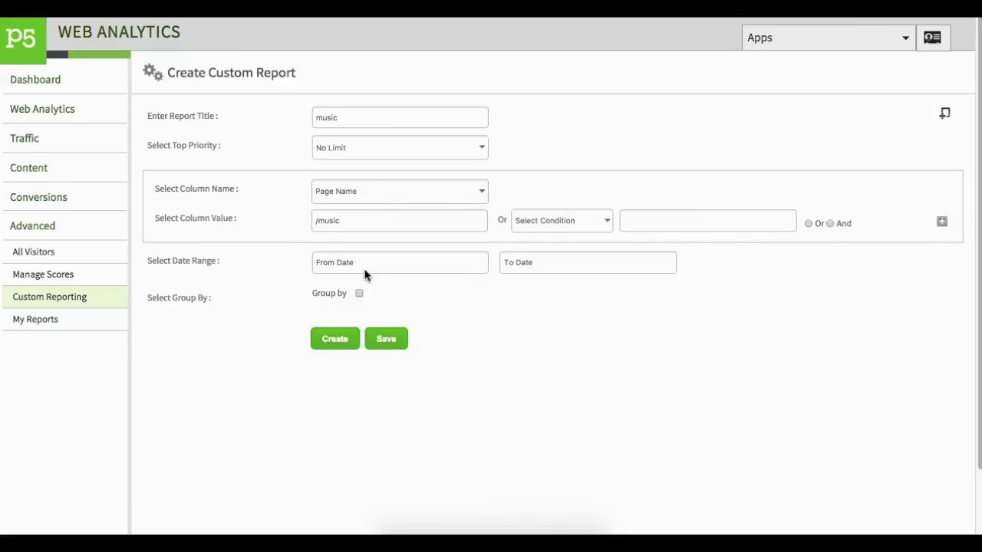
Step: Set the report's date range from 2017-09-01 to 2017-11-01, and generate the report to review its rows
click(366, 269)
click(329, 293)
click(439, 290)
click(318, 292)
click(319, 291)
click(422, 323)
click(547, 263)
click(568, 321)
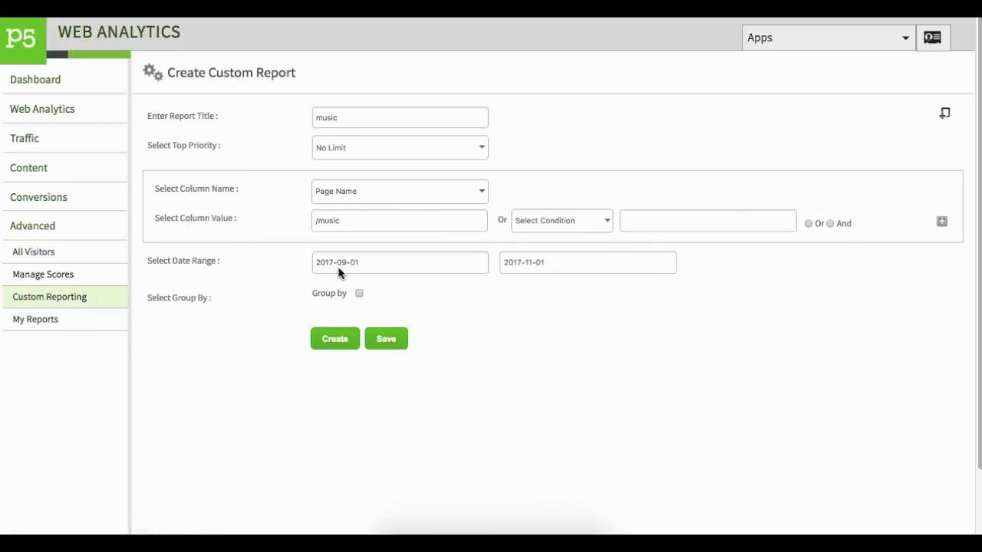
click(336, 340)
scroll(581, 366, down, 4)
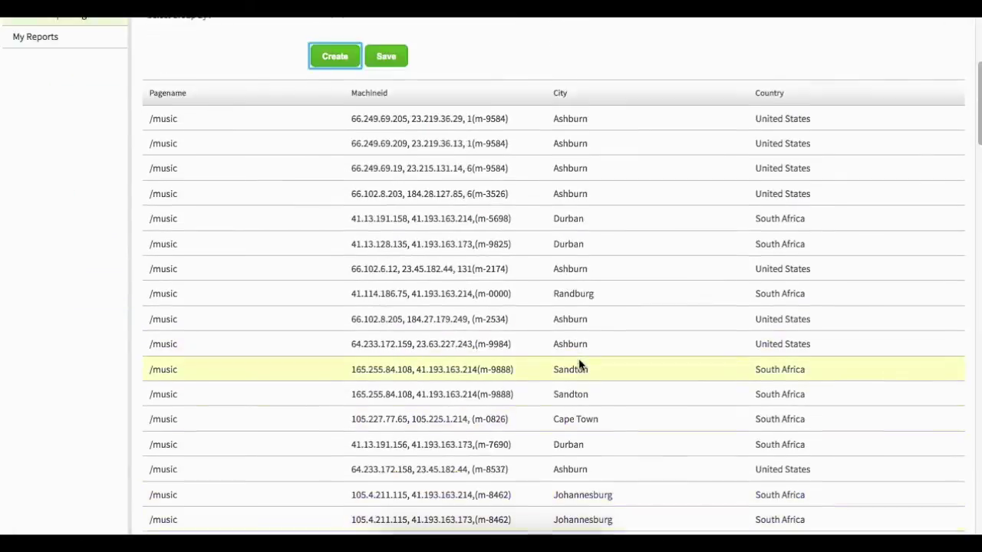
scroll(581, 364, up, 4)
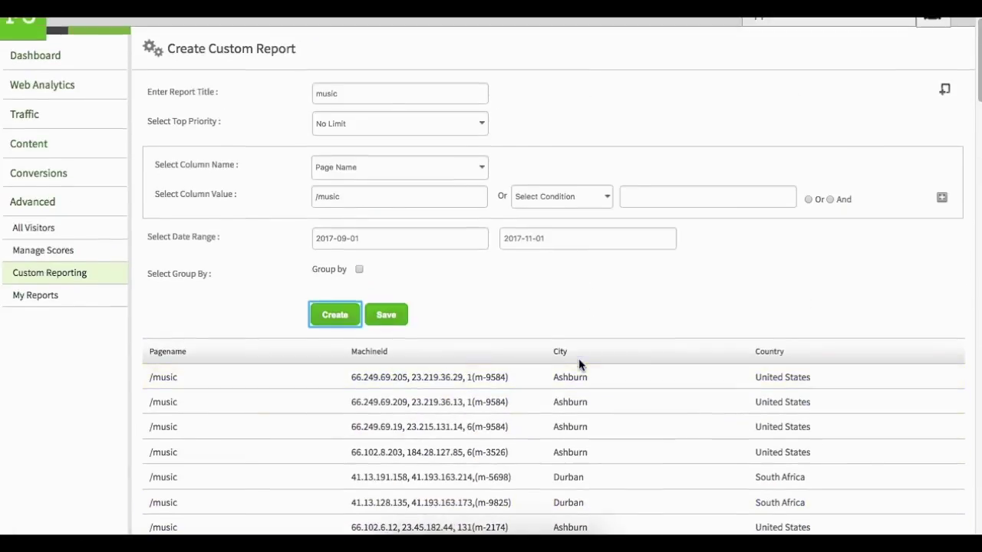
Step: Add /products as a second Page Name value in the custom report, and generate the report again
click(942, 197)
click(425, 226)
text(/)
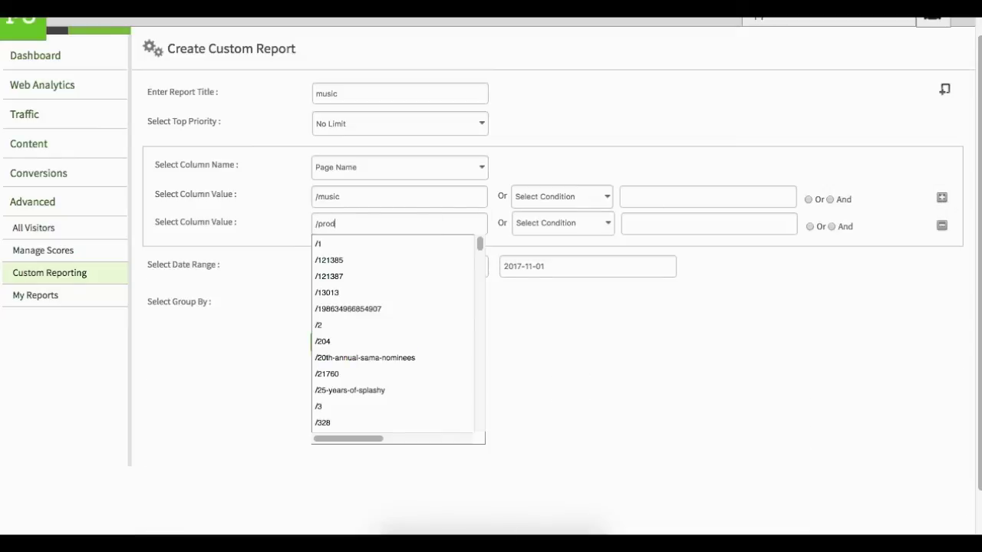
text(prod)
click(349, 242)
click(606, 224)
click(606, 224)
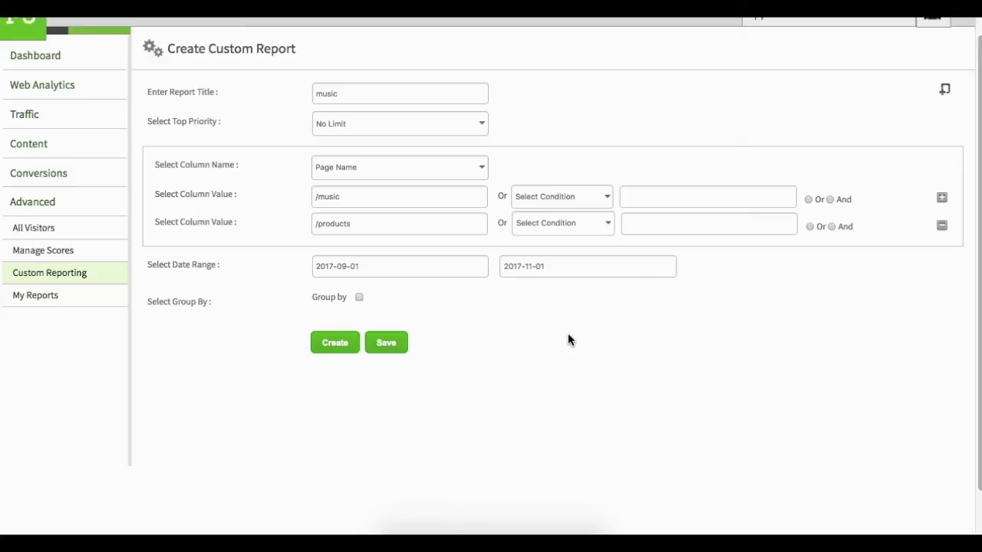
click(335, 343)
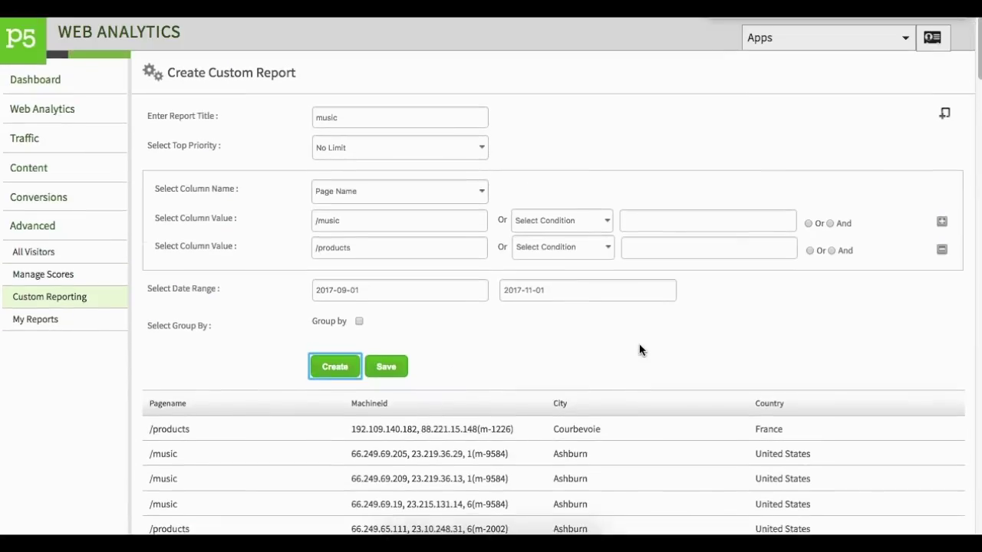
Step: Save the custom report, and open the saved music report from My Reports
click(387, 405)
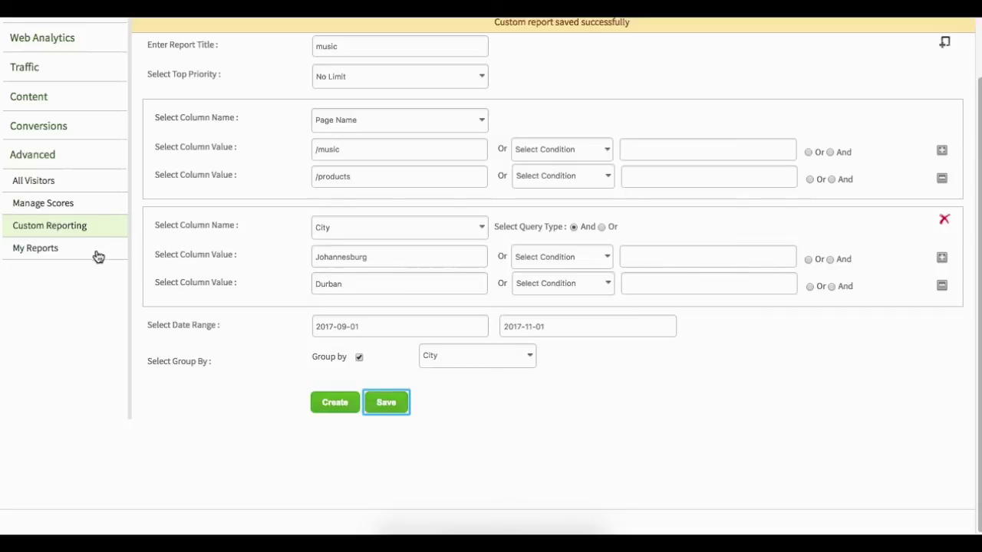
click(51, 254)
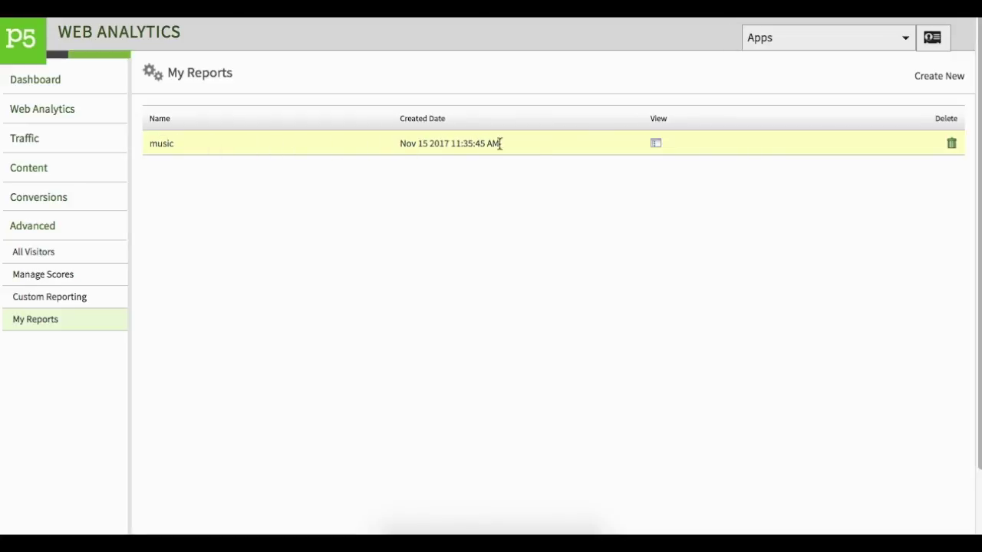
click(654, 145)
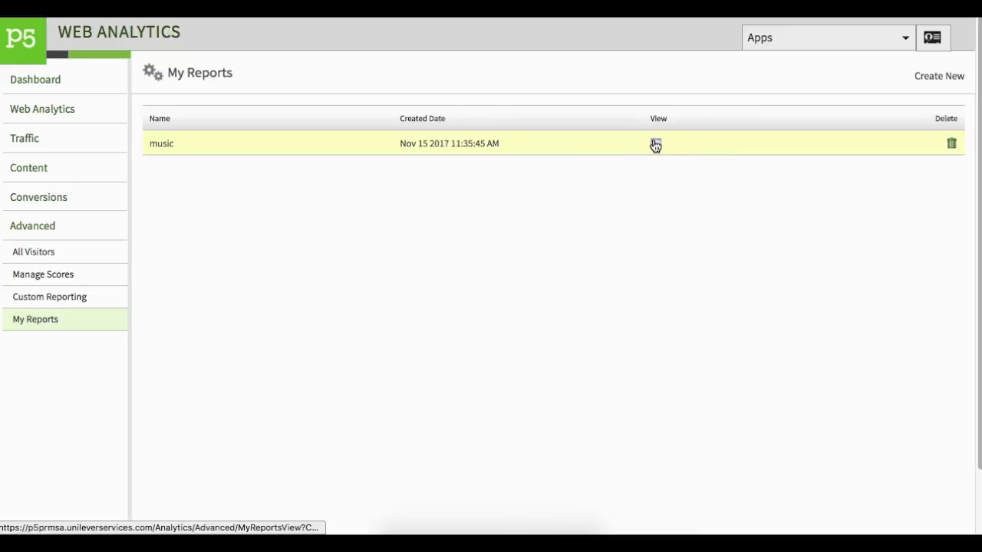